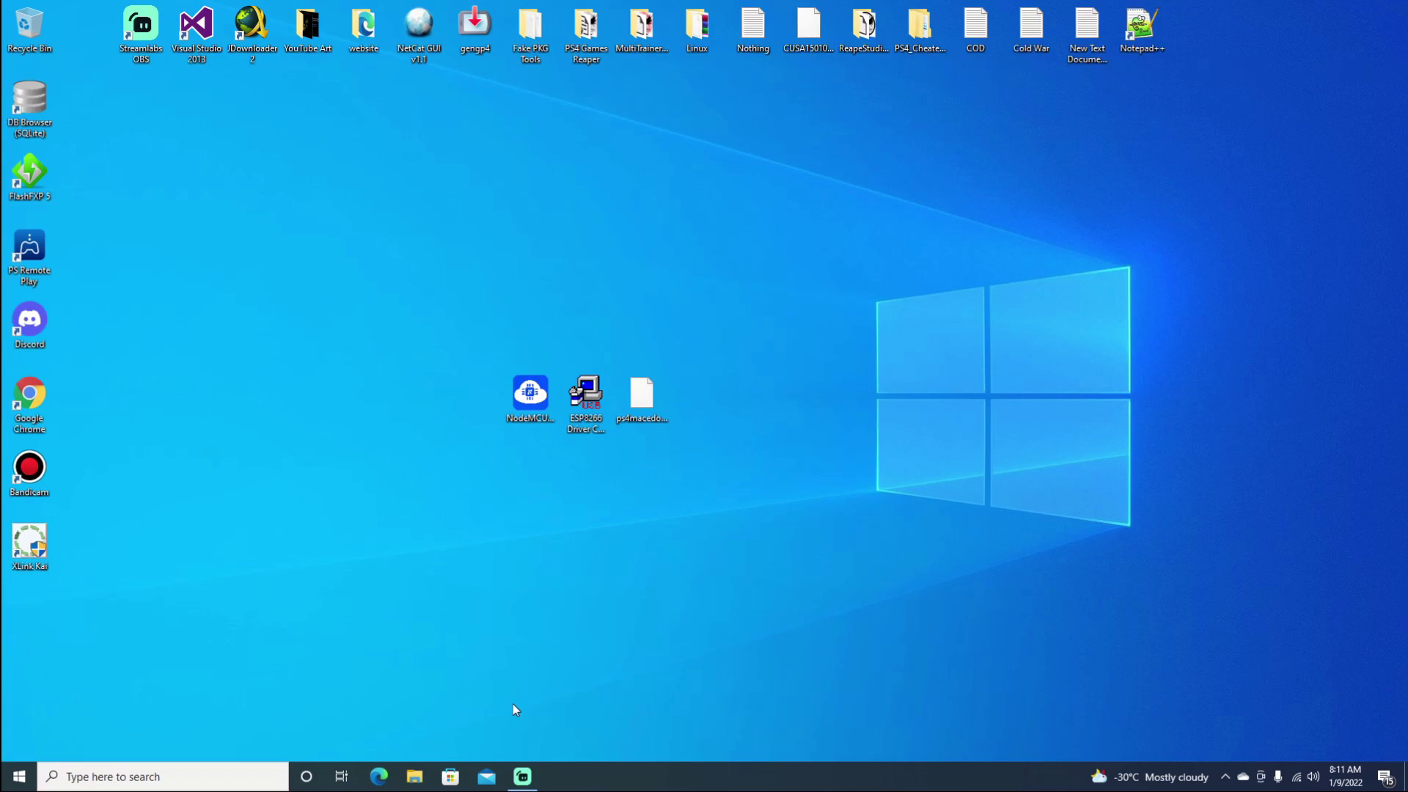
Step: Launch NodeMCU PyFlasher, move its window right, and choose COM4 as the serial port
double_click(530, 411)
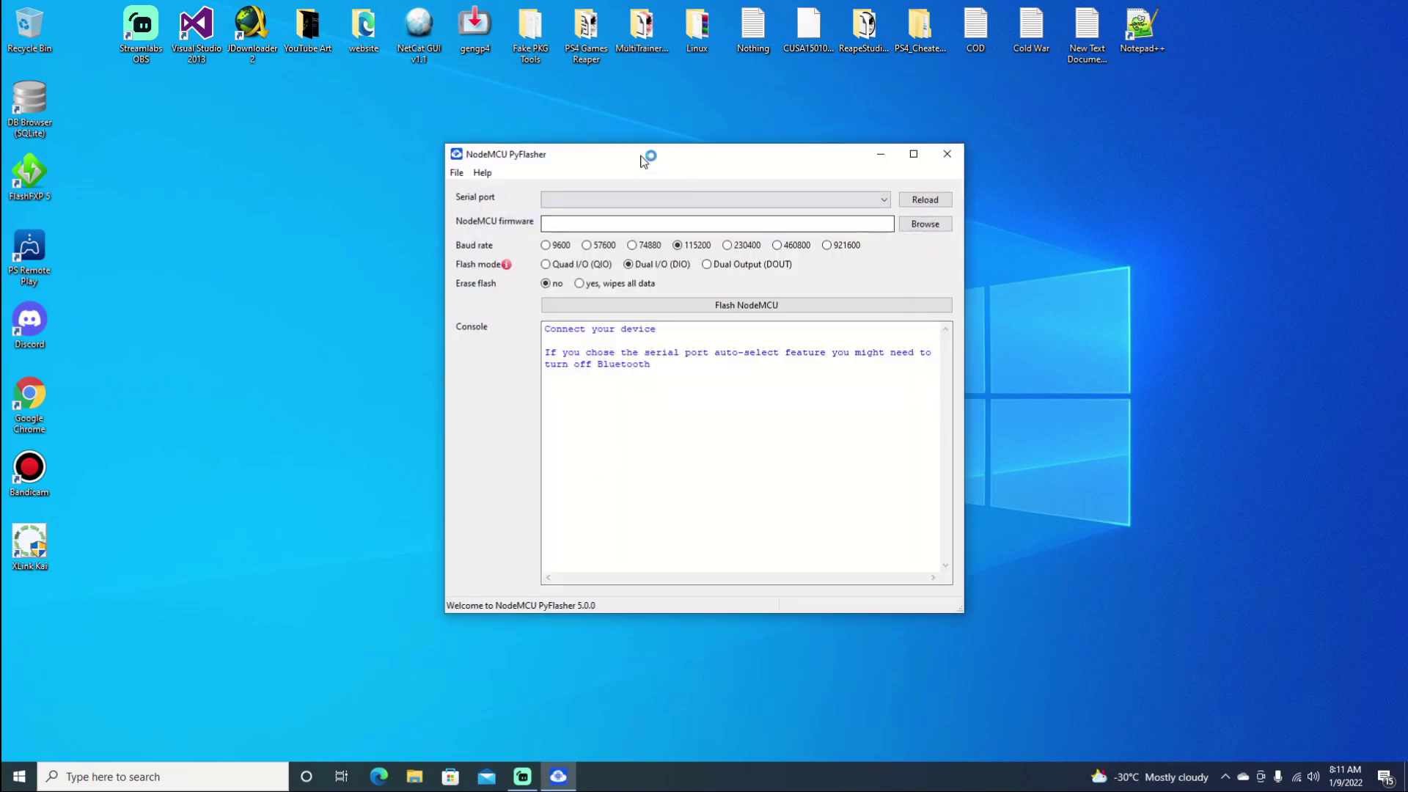
left_click_drag(696, 163, 987, 140)
left_click(586, 405)
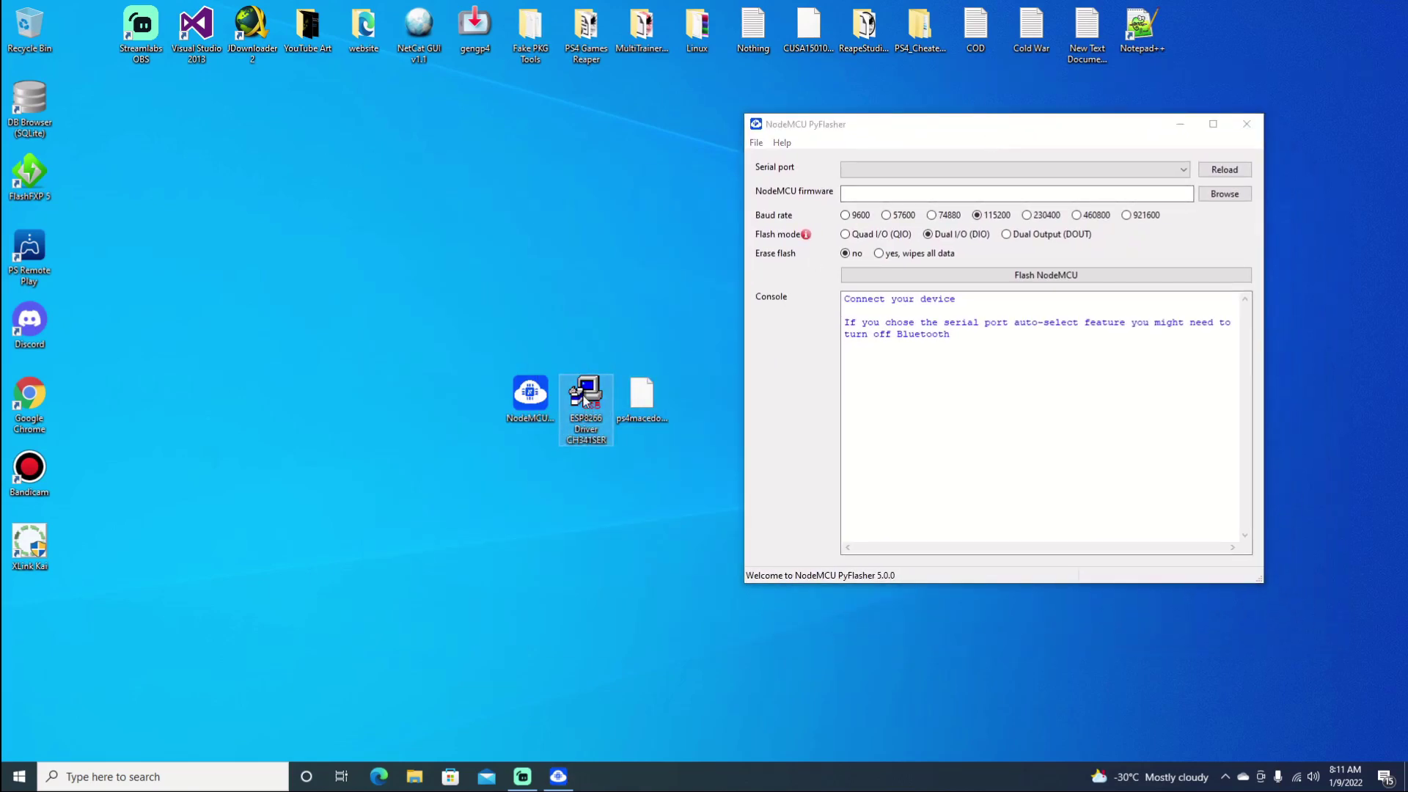
left_click(1167, 176)
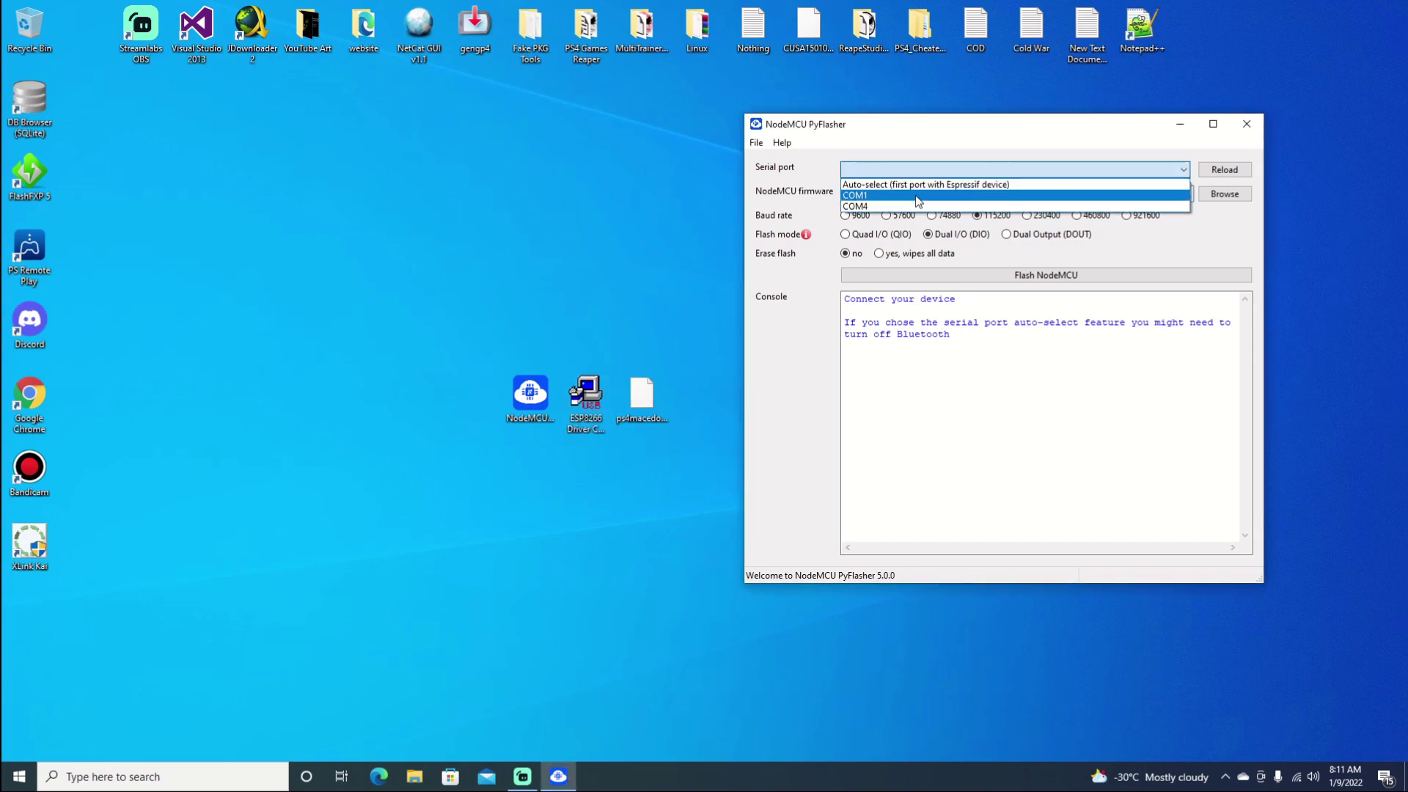
left_click(888, 206)
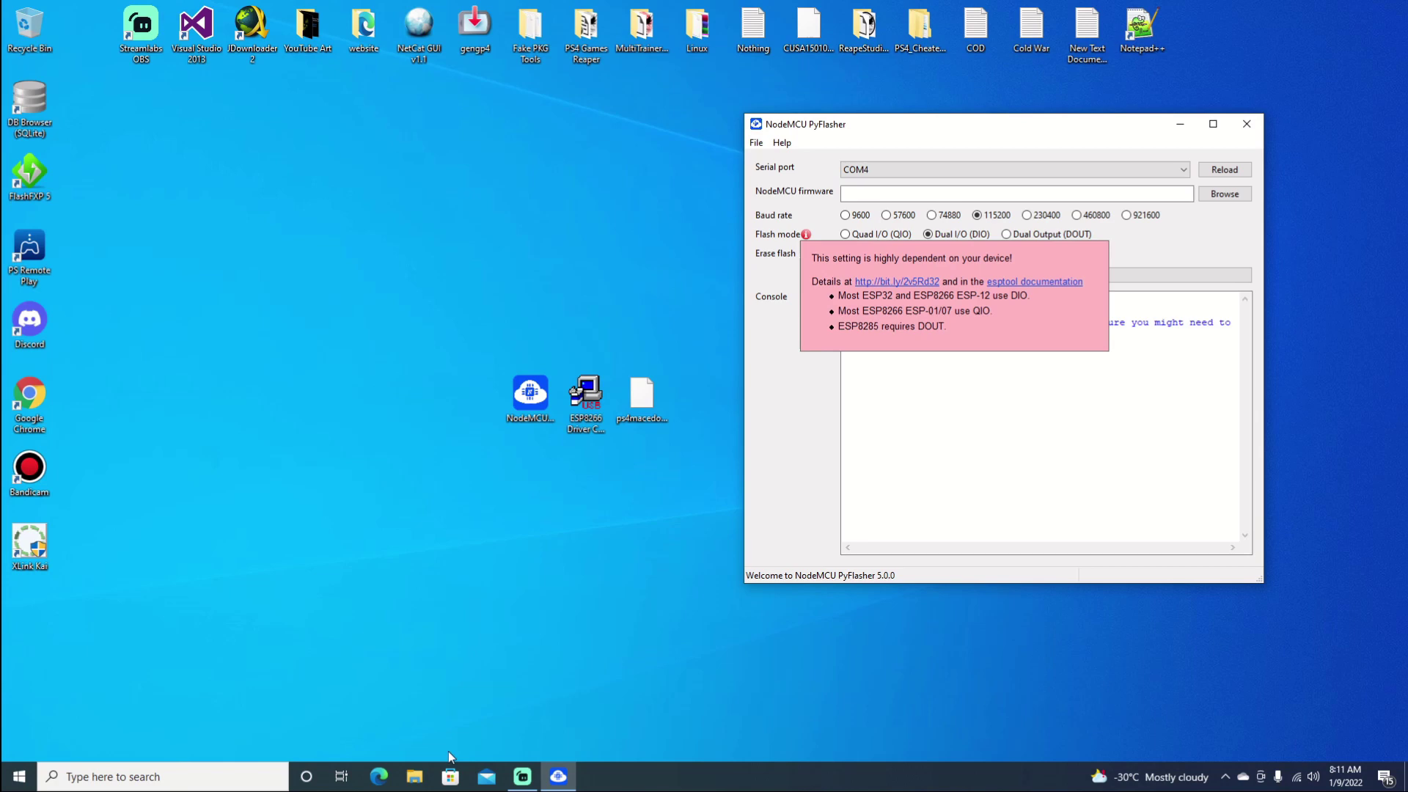
Step: Open Device Manager from This PC's Properties page in File Explorer
left_click(414, 777)
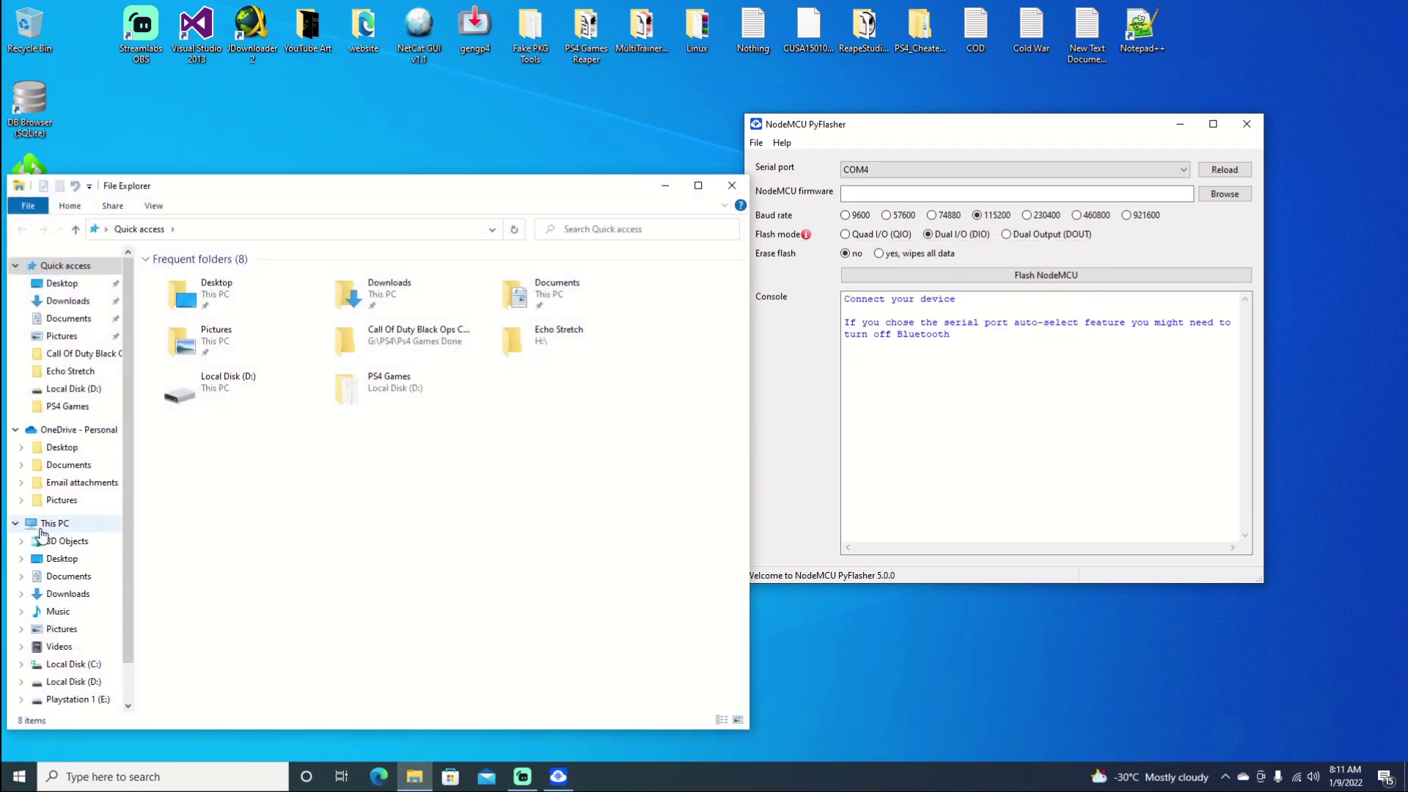
right_click(47, 523)
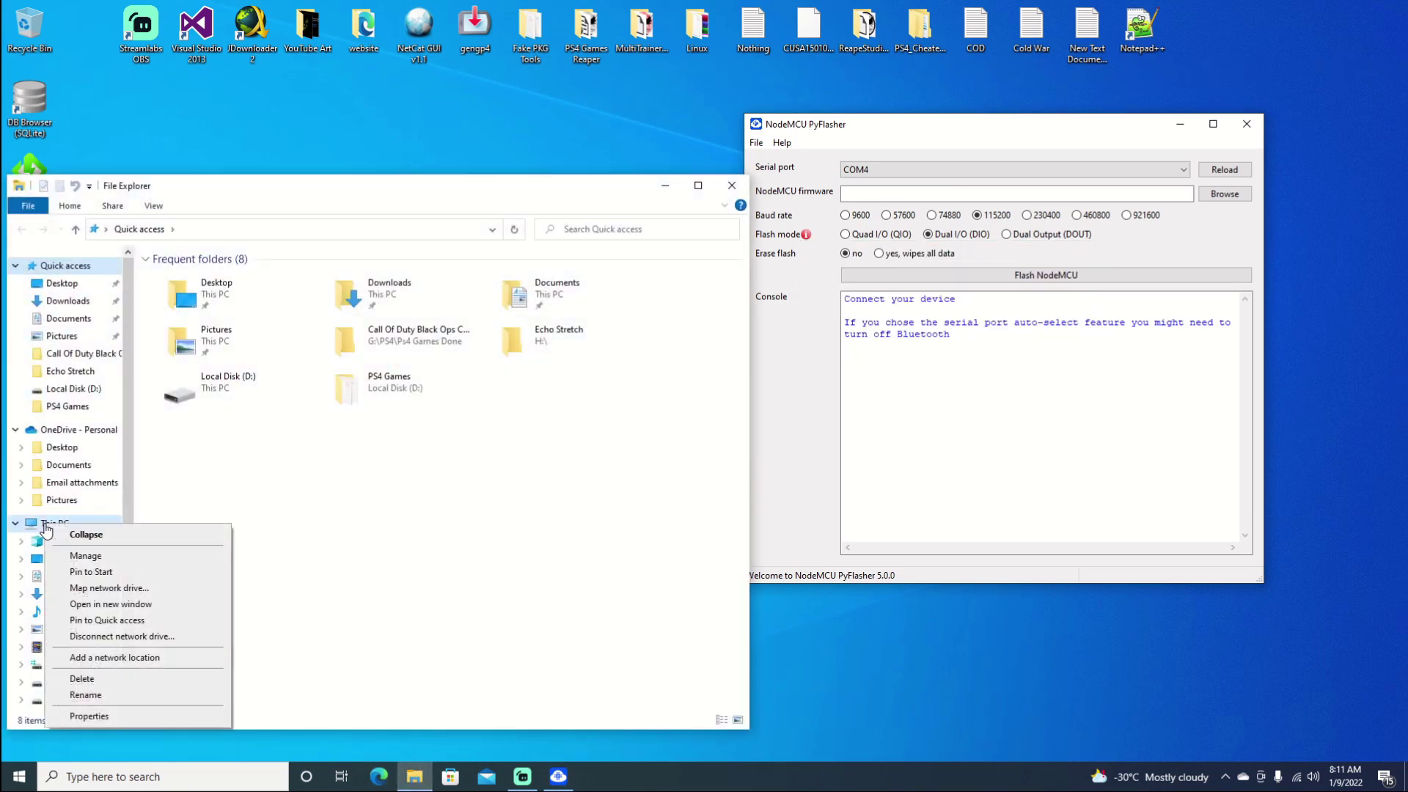
left_click(108, 712)
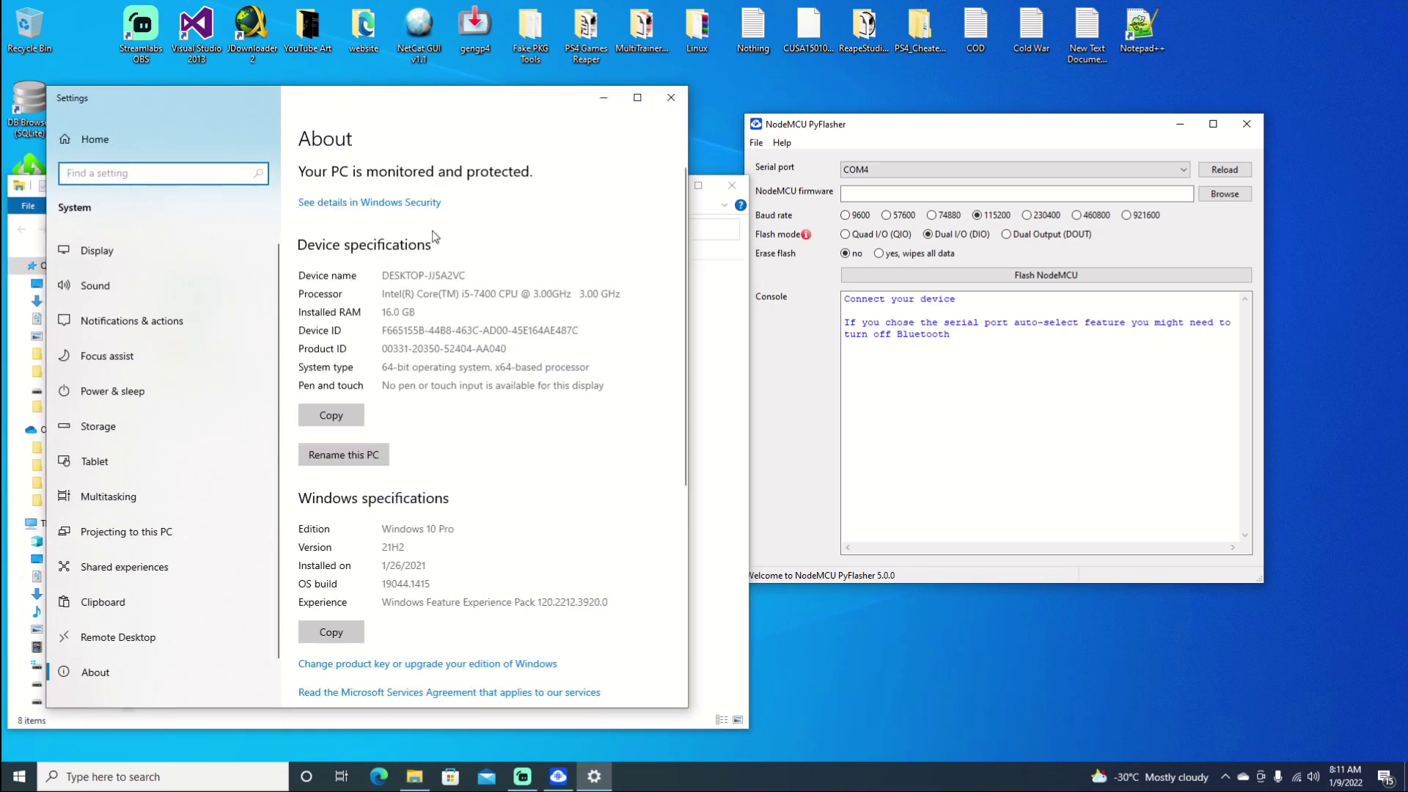
scroll(447, 367, "down", 5)
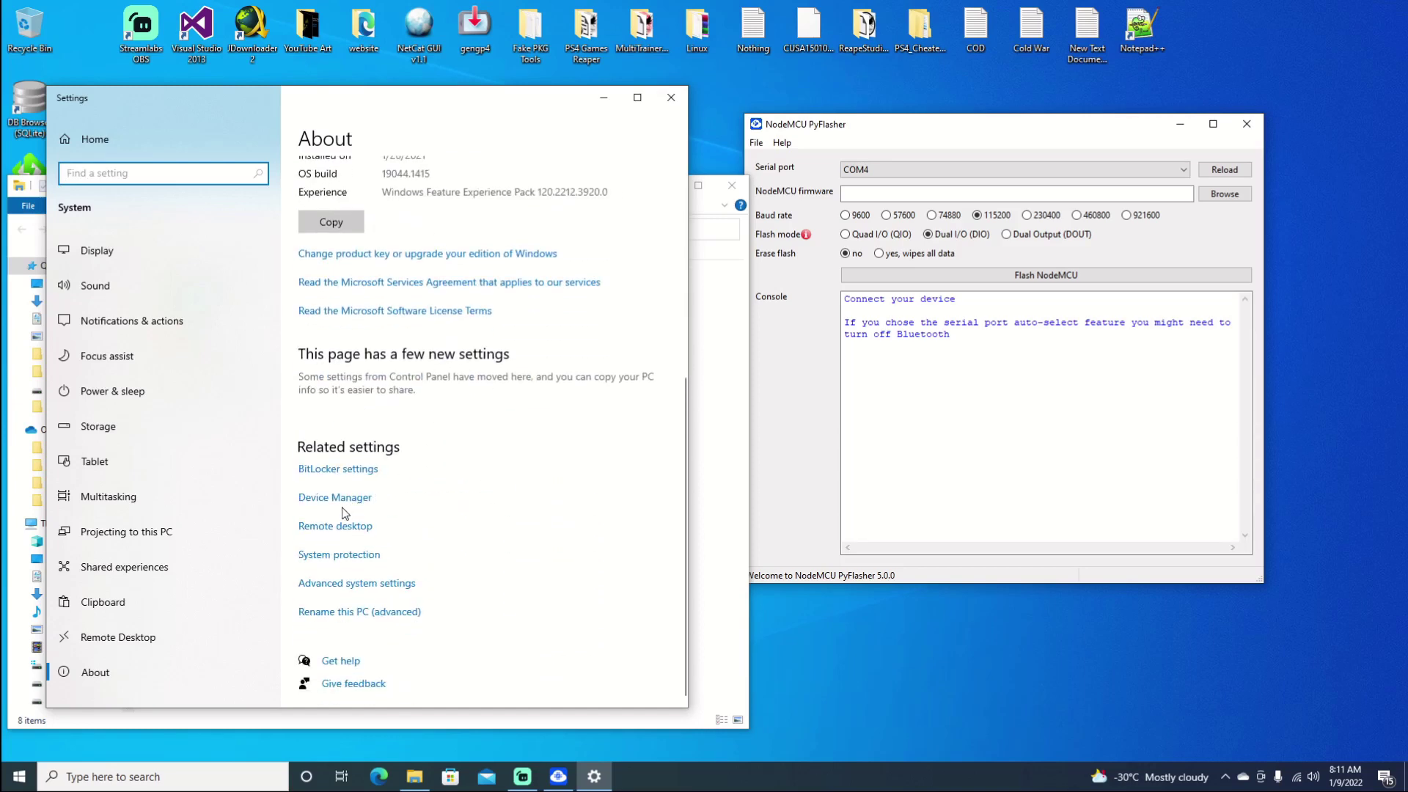
left_click(338, 499)
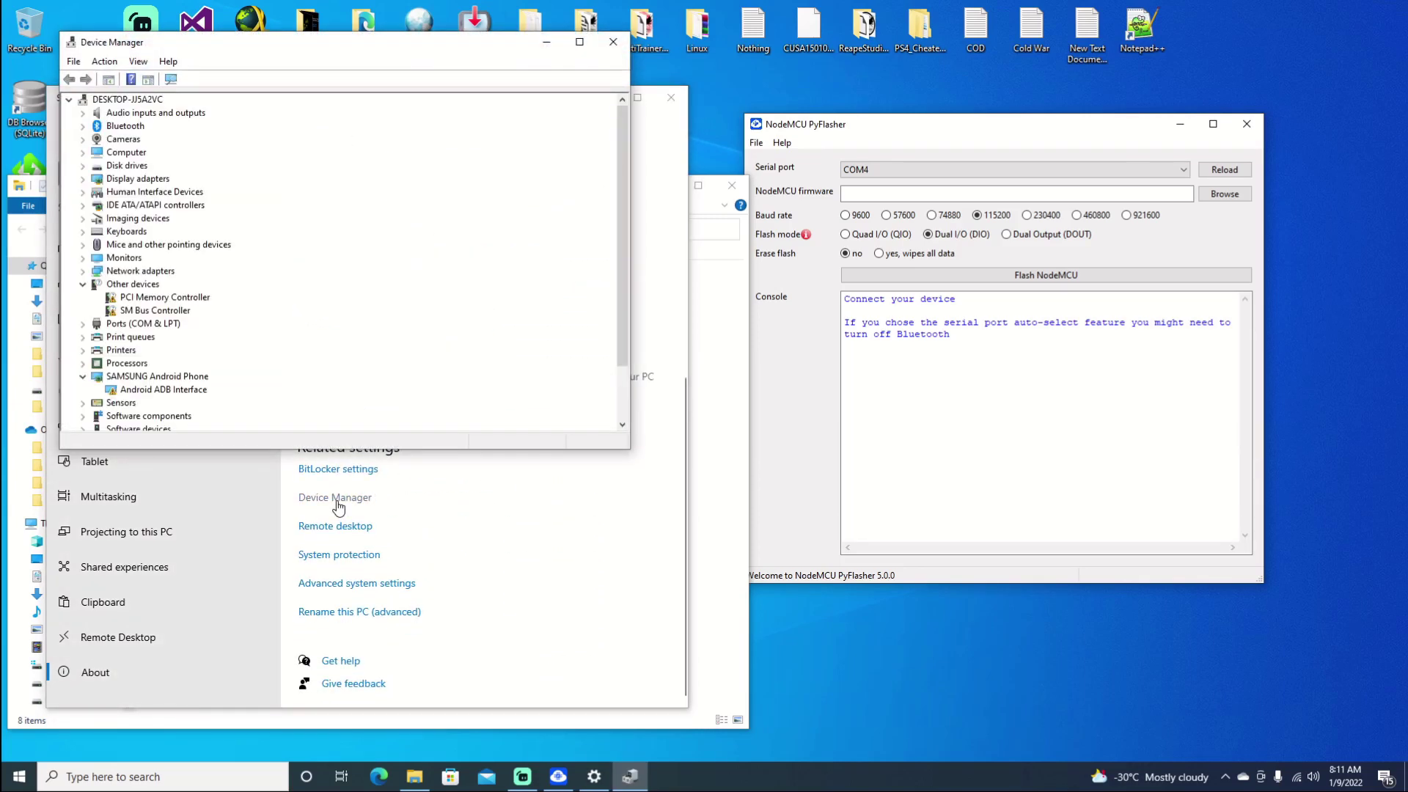
Step: Confirm USB-SERIAL CH340 is on COM4 under Ports, then close Device Manager and Settings
left_click(83, 325)
left_click(123, 352)
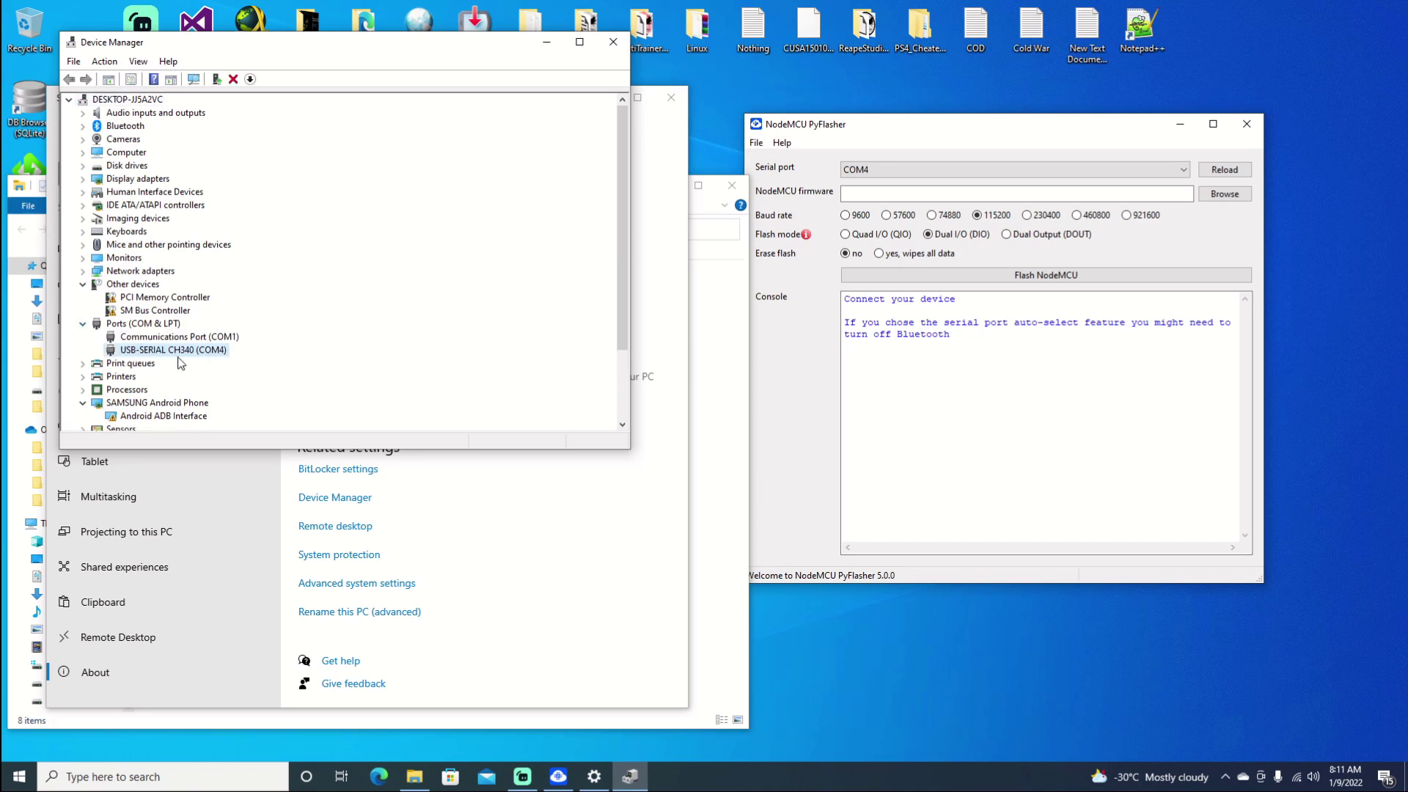
left_click(613, 42)
left_click(667, 101)
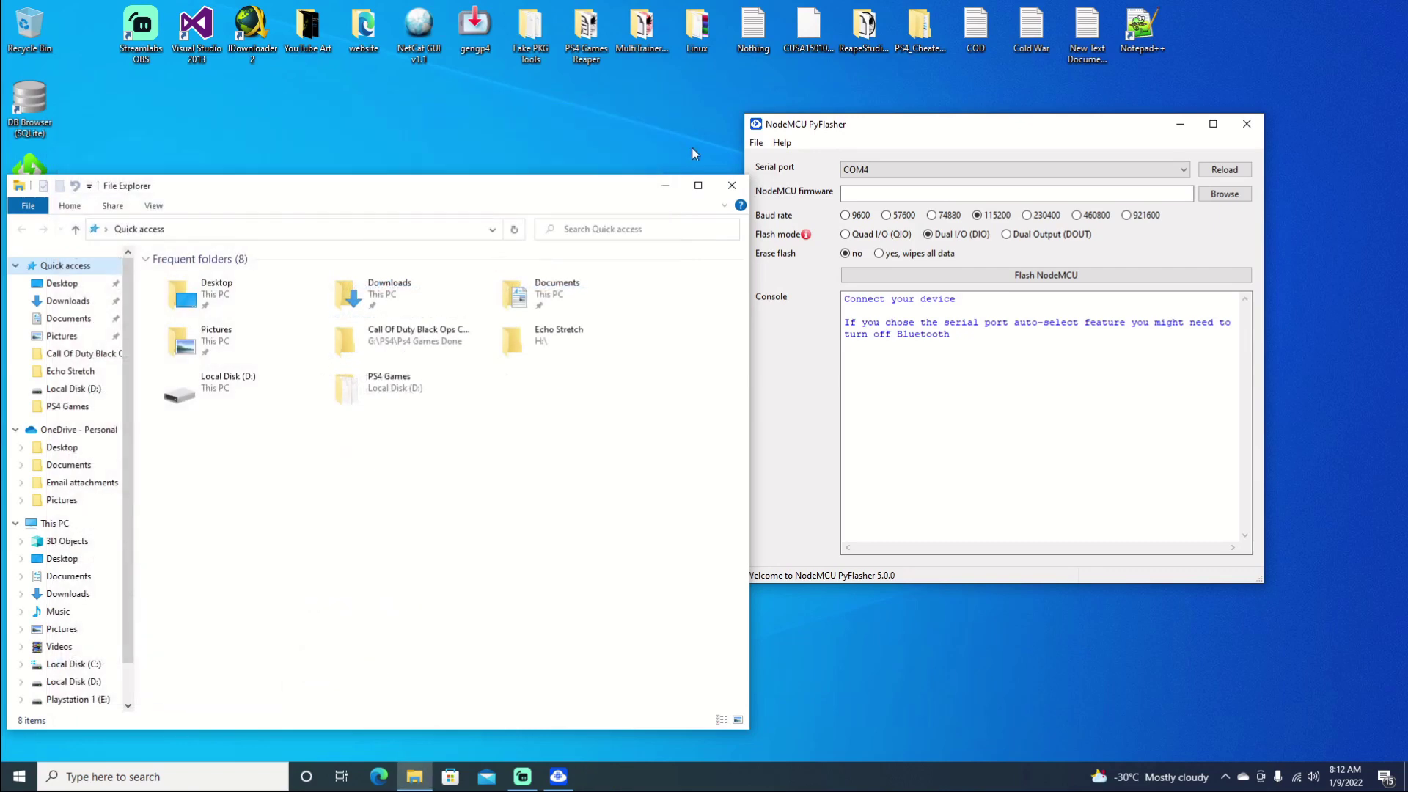
Step: Close File Explorer, pick ps4macedo900sIUSBAuto.bin as firmware, and set Erase flash to 'yes, wipes all data'
left_click(726, 183)
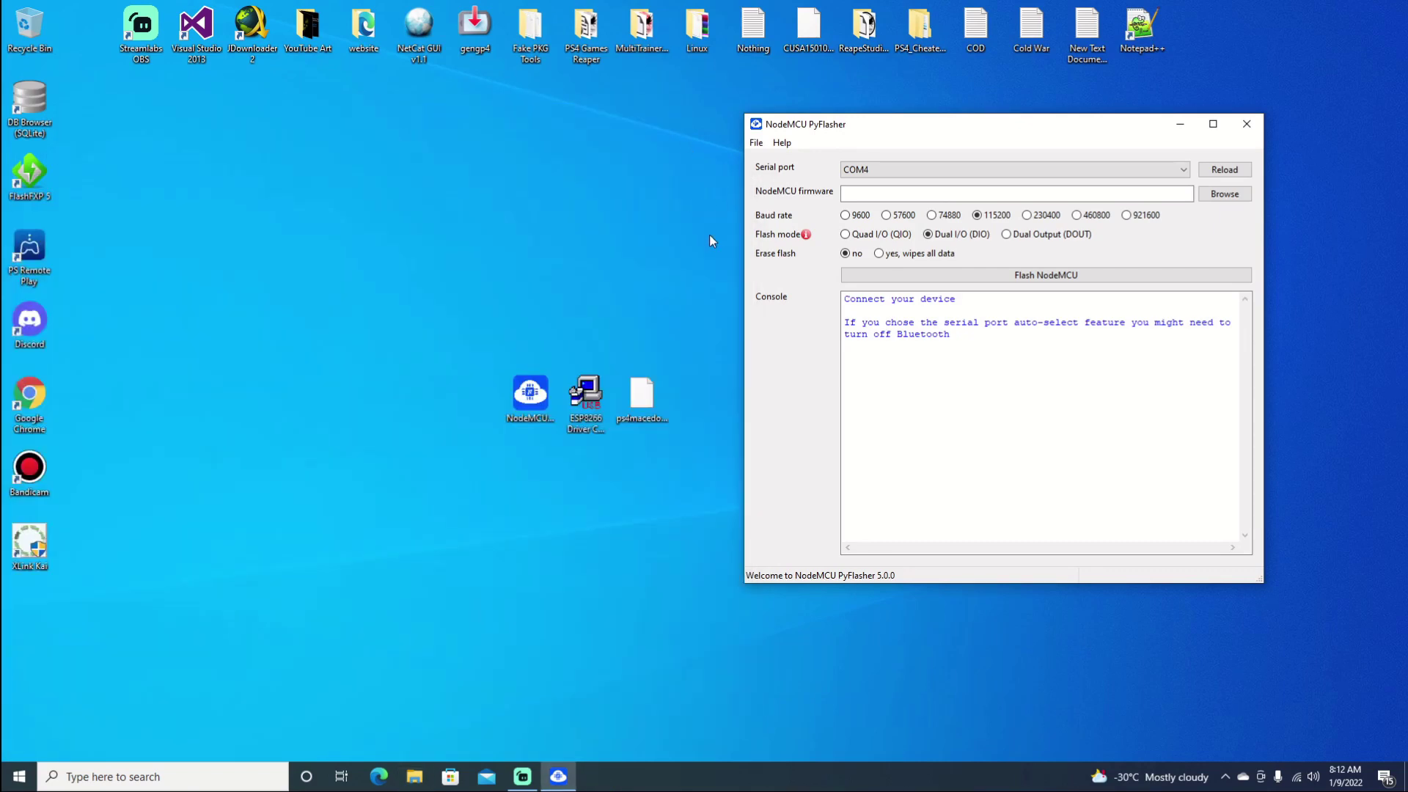
left_click(1226, 197)
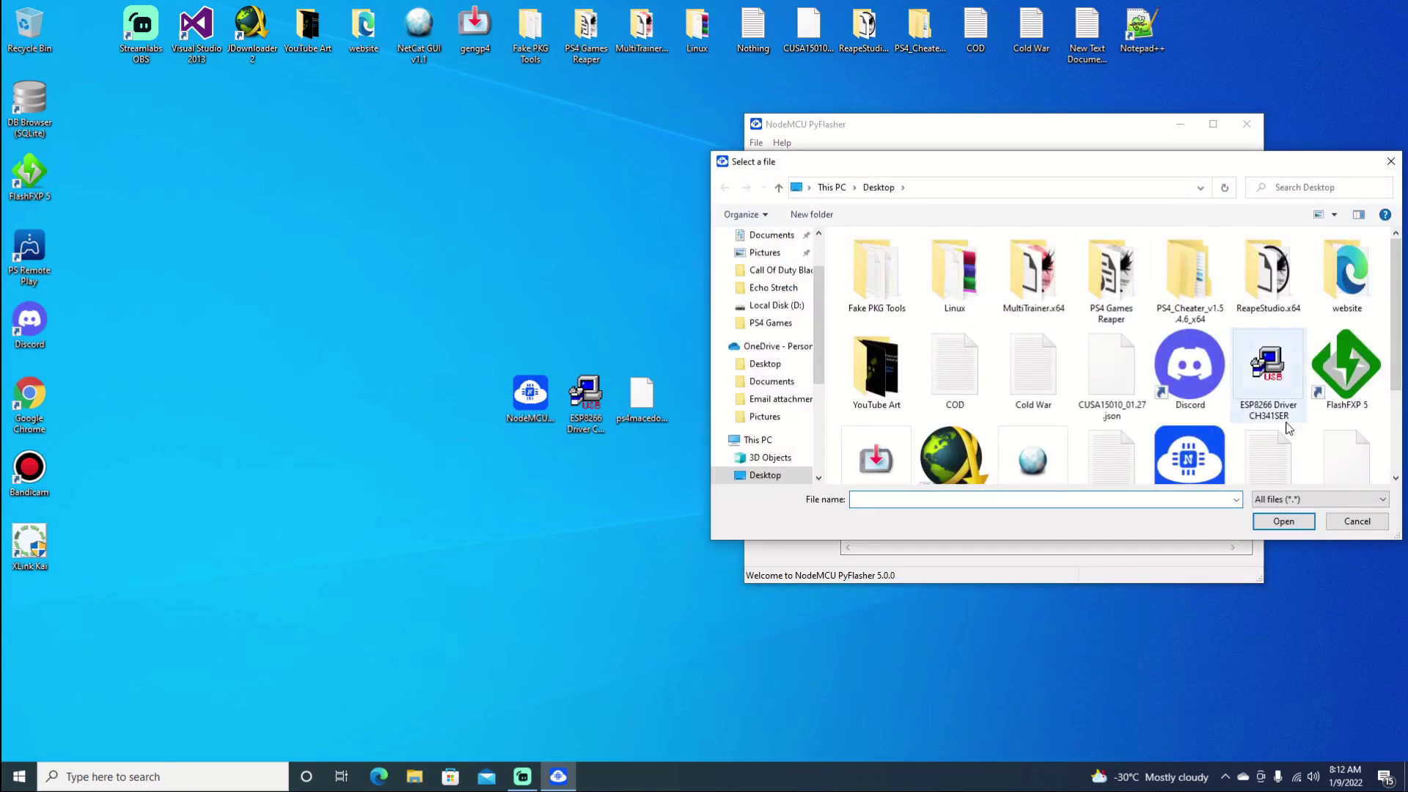
scroll(1333, 409, "down", 2)
double_click(1328, 342)
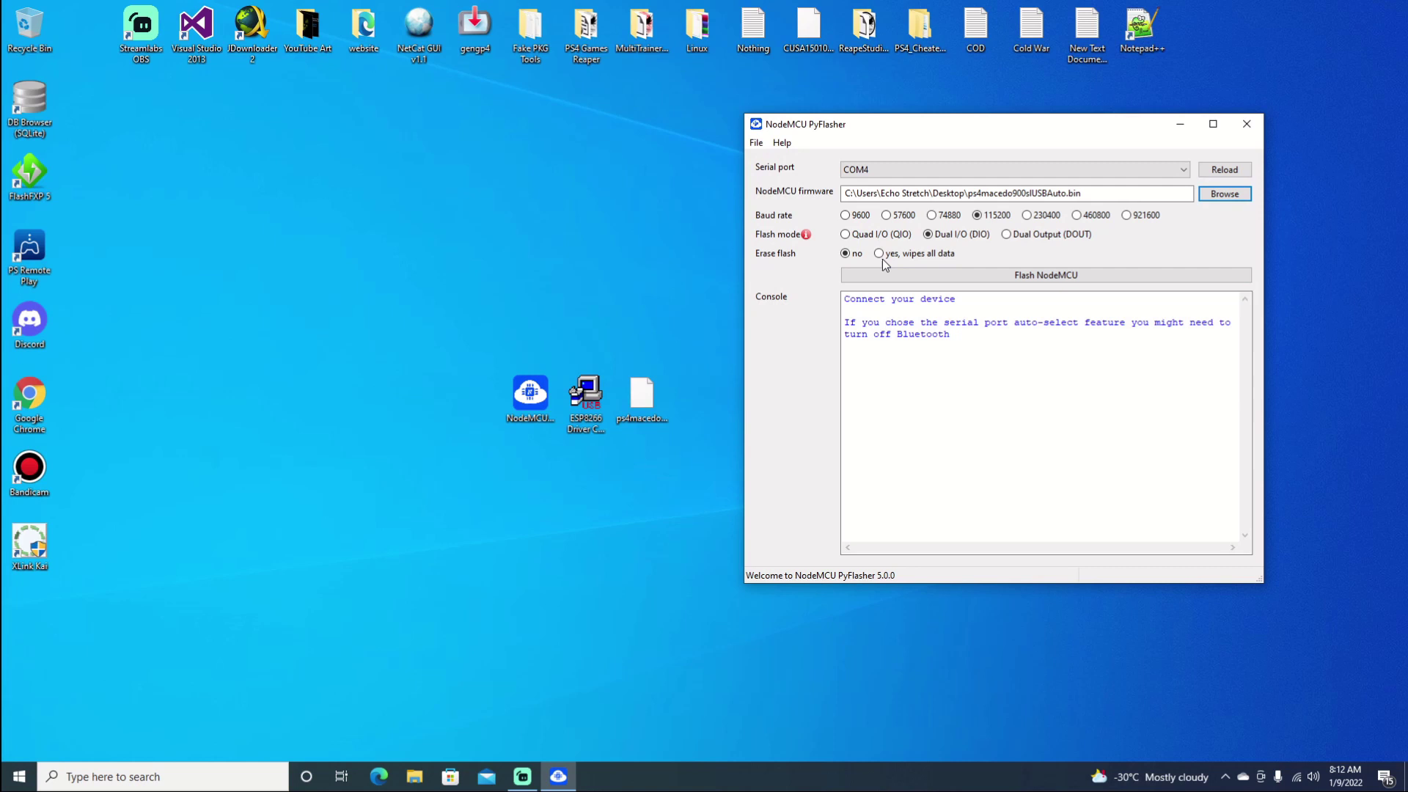
left_click(880, 255)
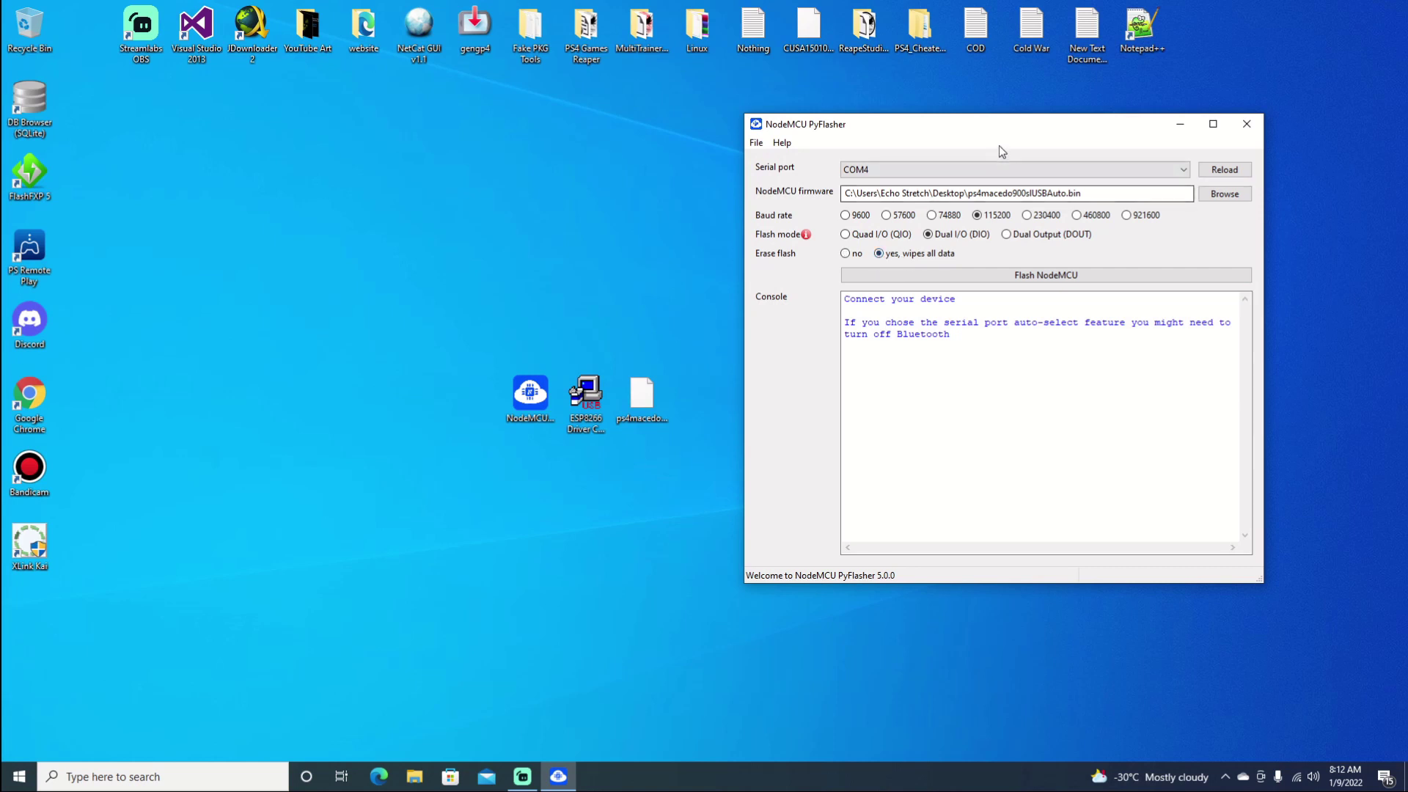
left_click_drag(1002, 151, 748, 187)
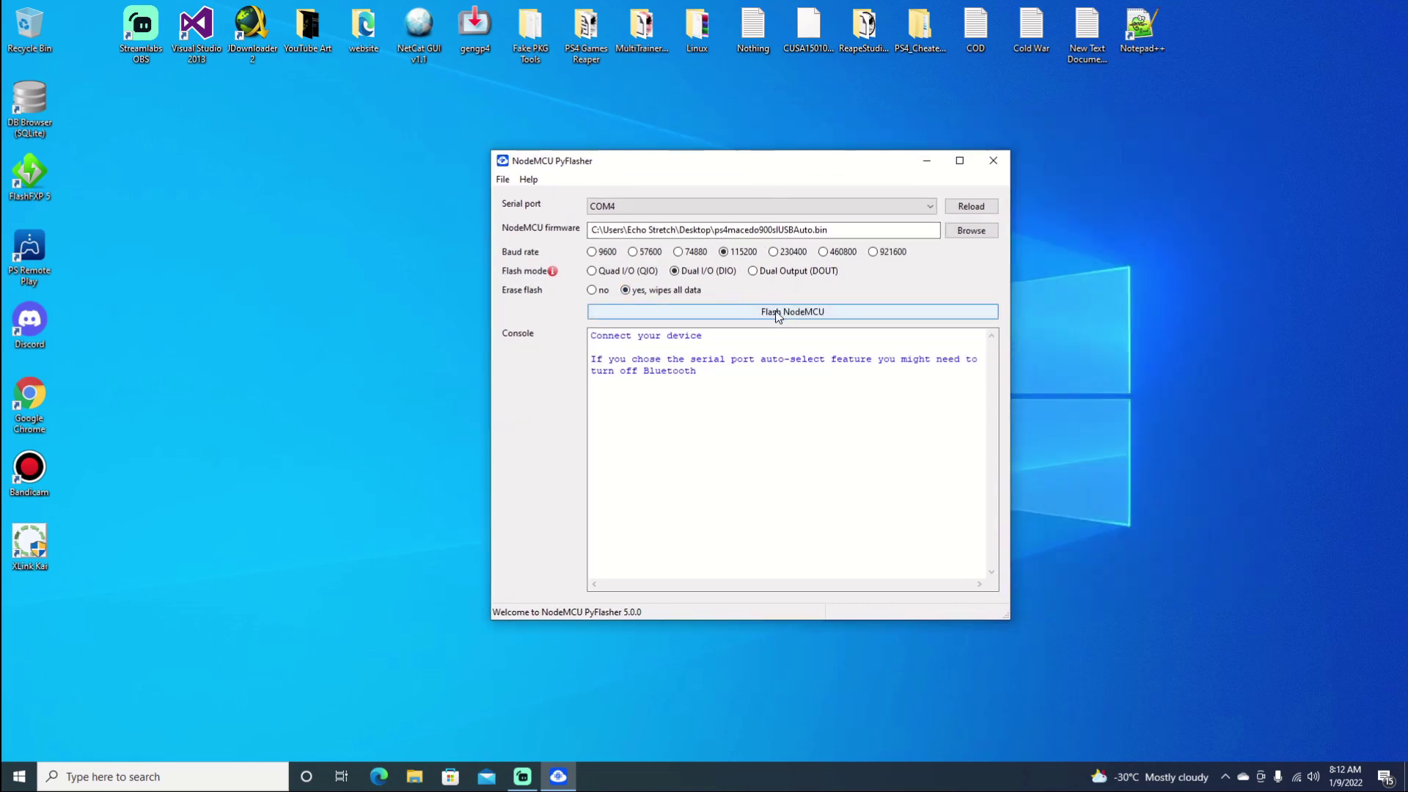
Step: Flash the firmware until the console reports 4169728 bytes written and hash verified
left_click(778, 314)
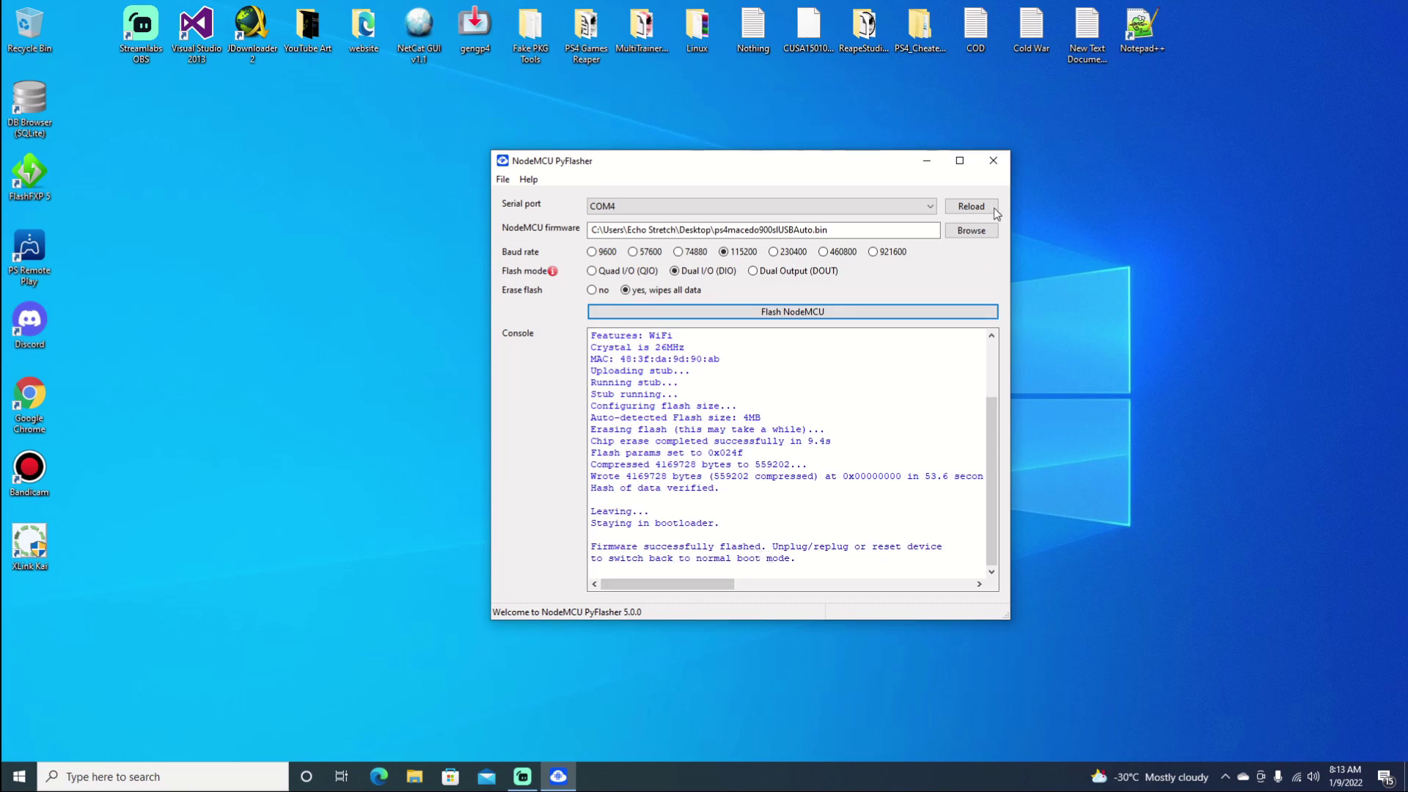
Step: Close the NodeMCU PyFlasher window
left_click(993, 160)
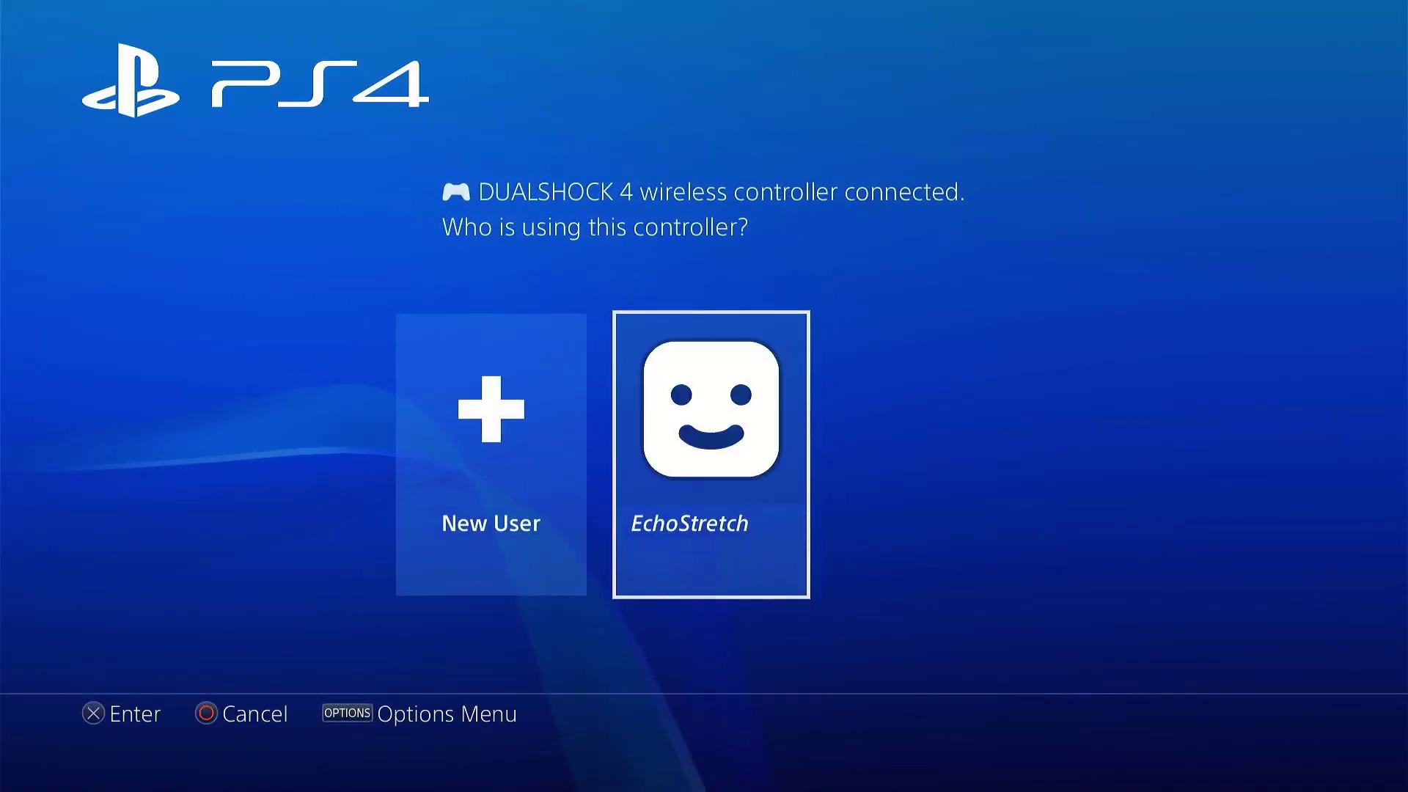
Step: Sign in as the existing PS4 user and open Settings from the function bar
key("Return")
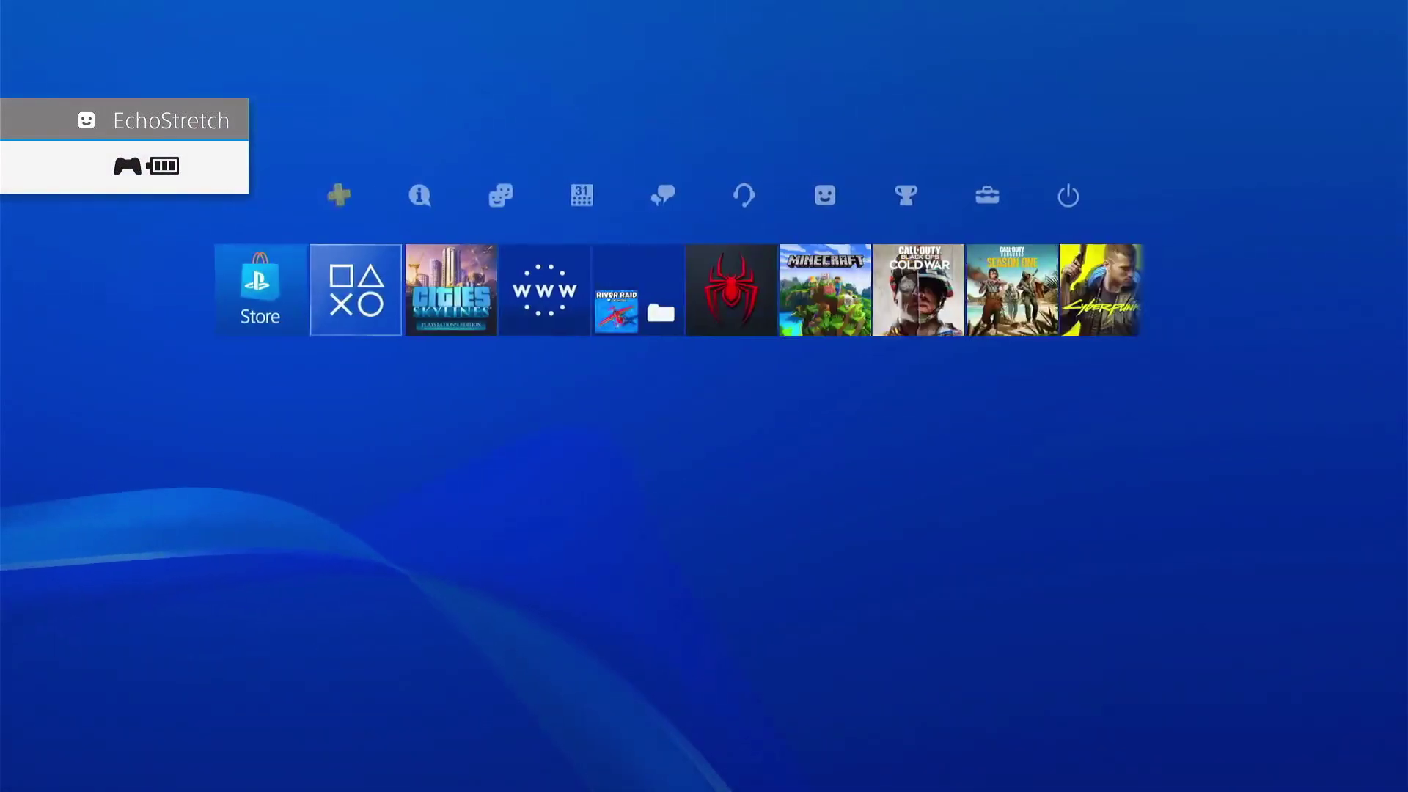
key("Up")
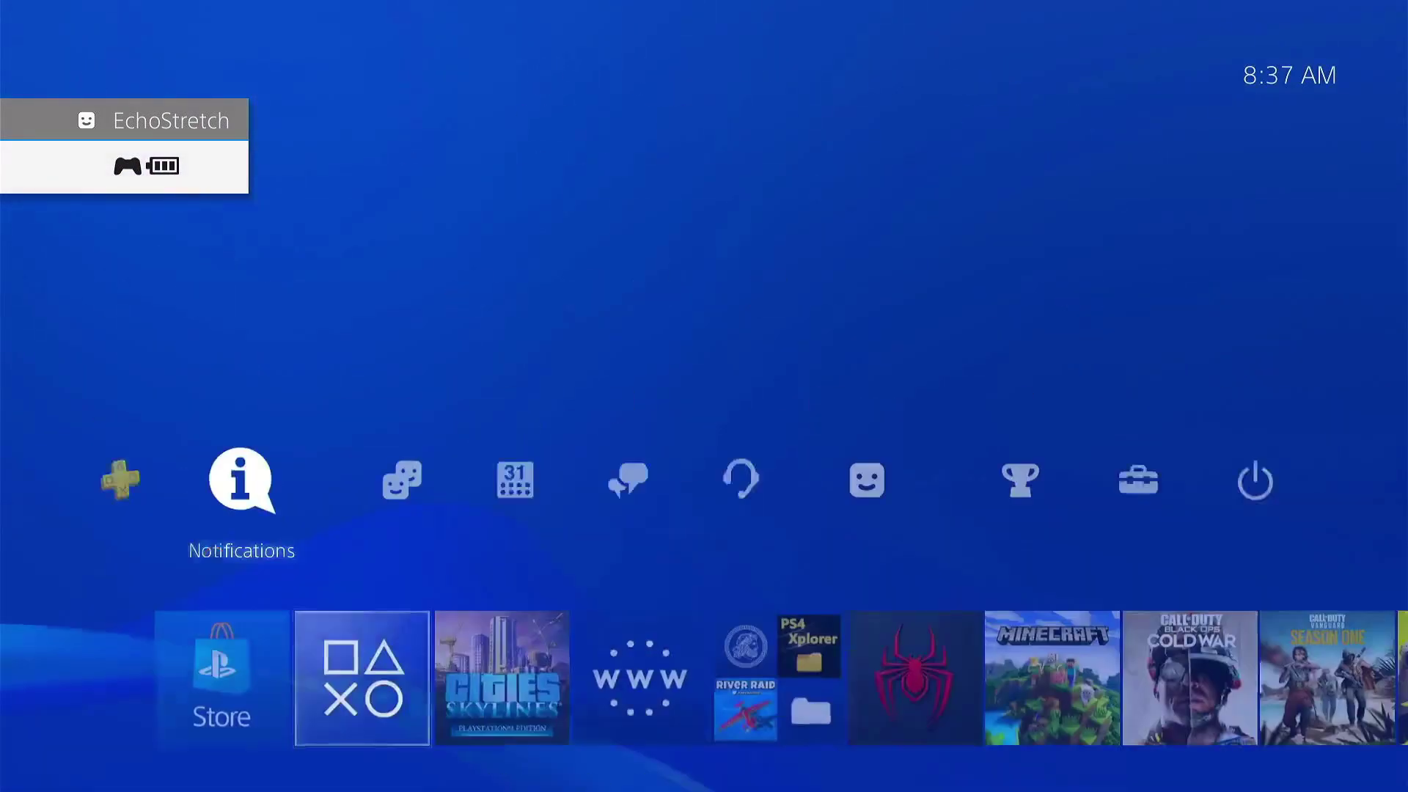
key("Right")
key("Right")
key("Right")
key("Right")
key("Right")
key("Right")
key("Right")
key("Return")
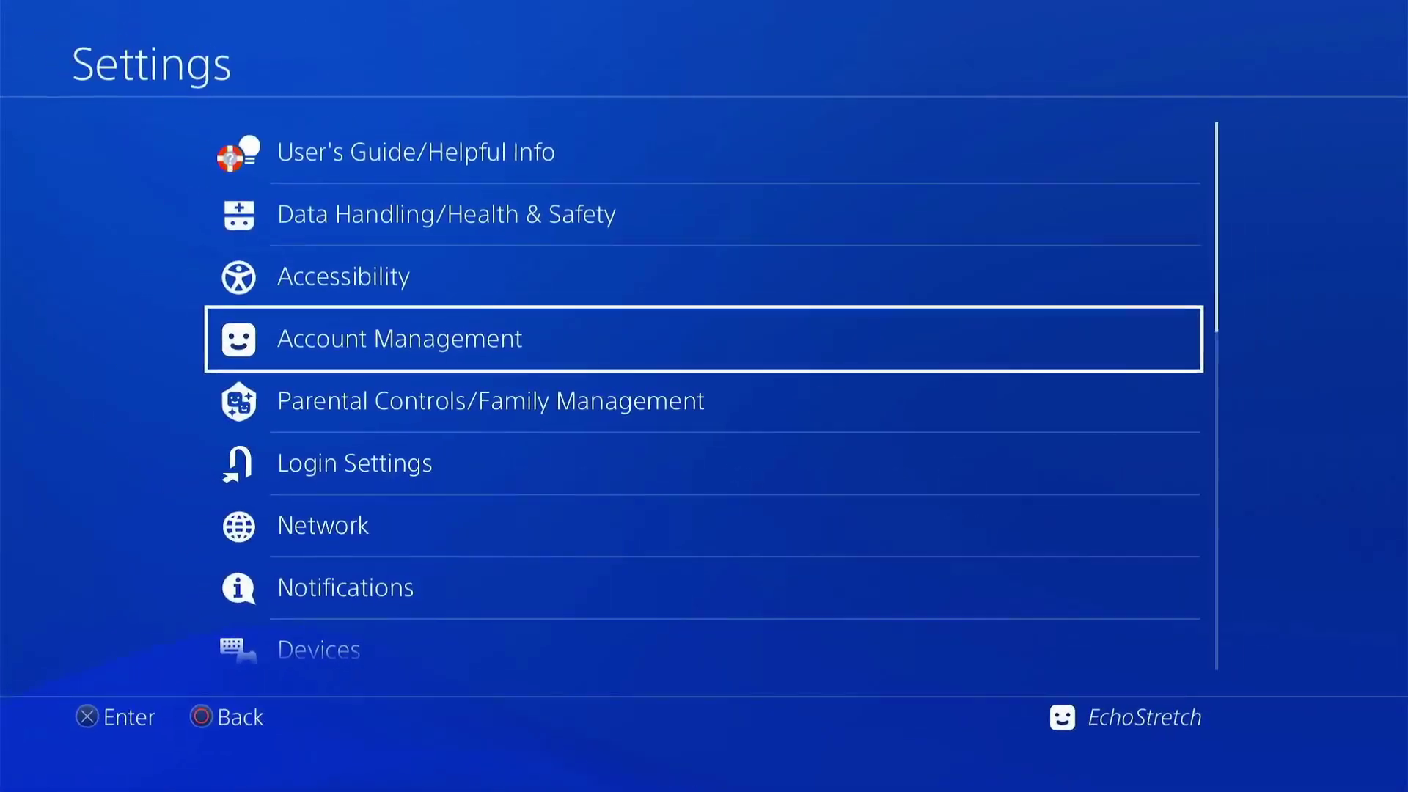
Step: Go to Network and start Set Up Internet Connection
key("Down")
key("Down")
key("Down")
key("Return")
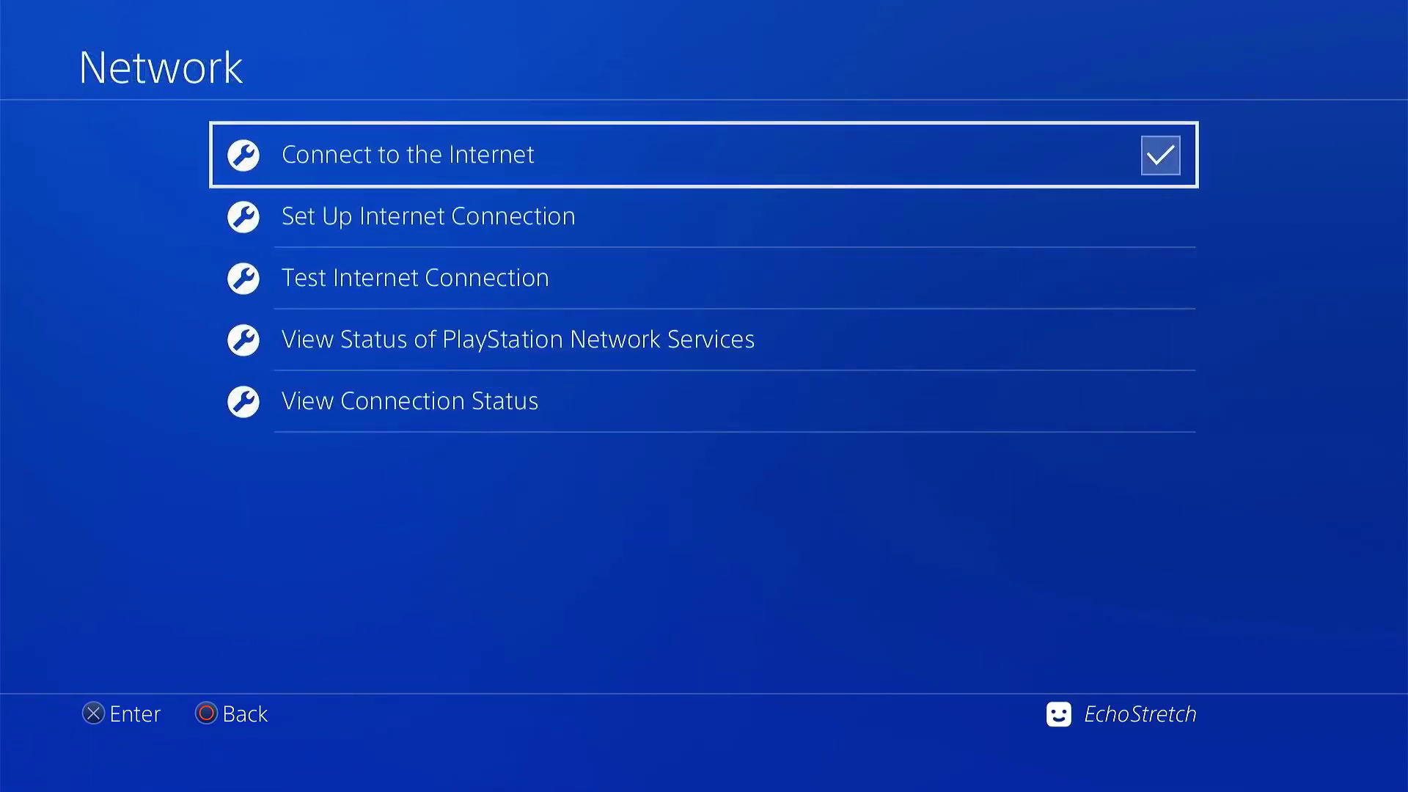
key("Down")
key("Up")
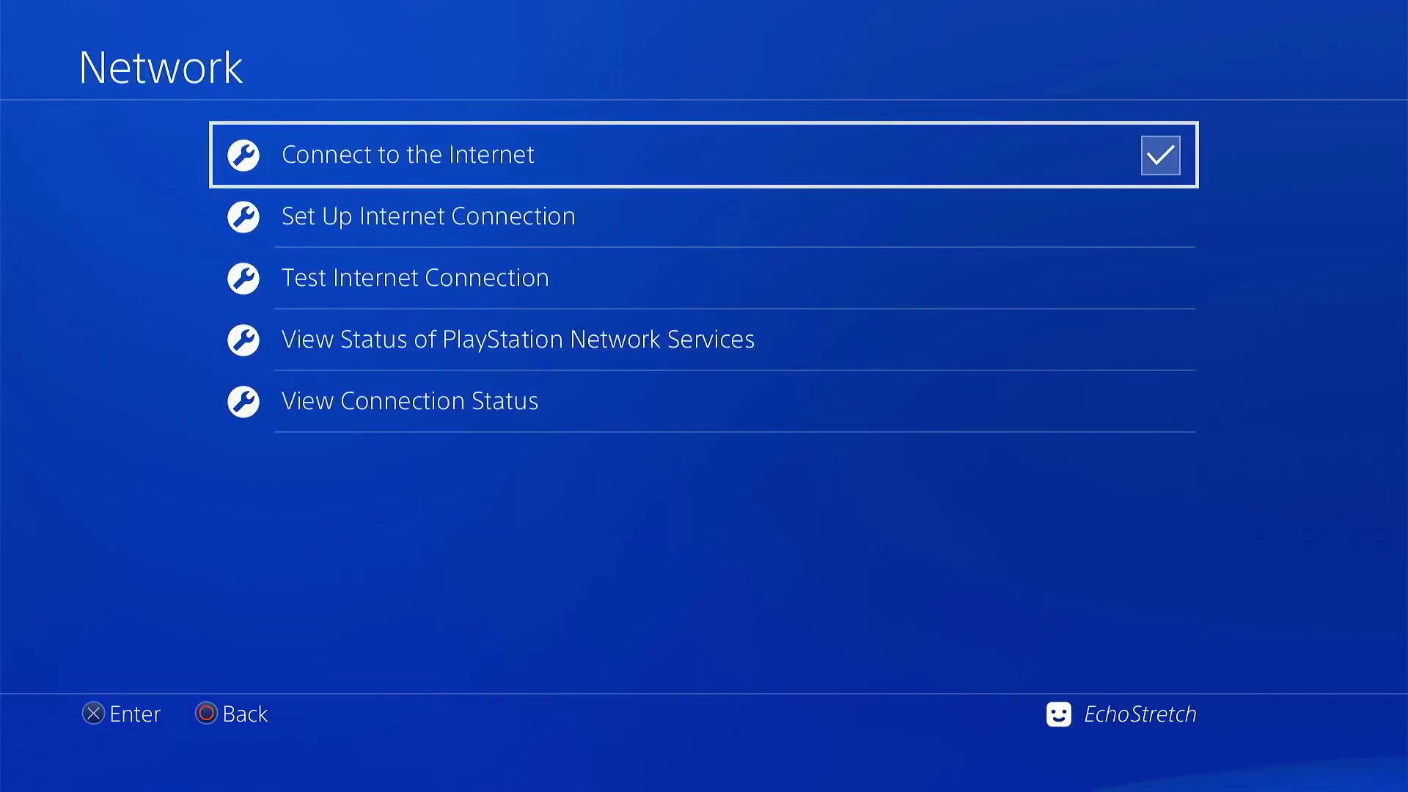
key("Down")
key("Return")
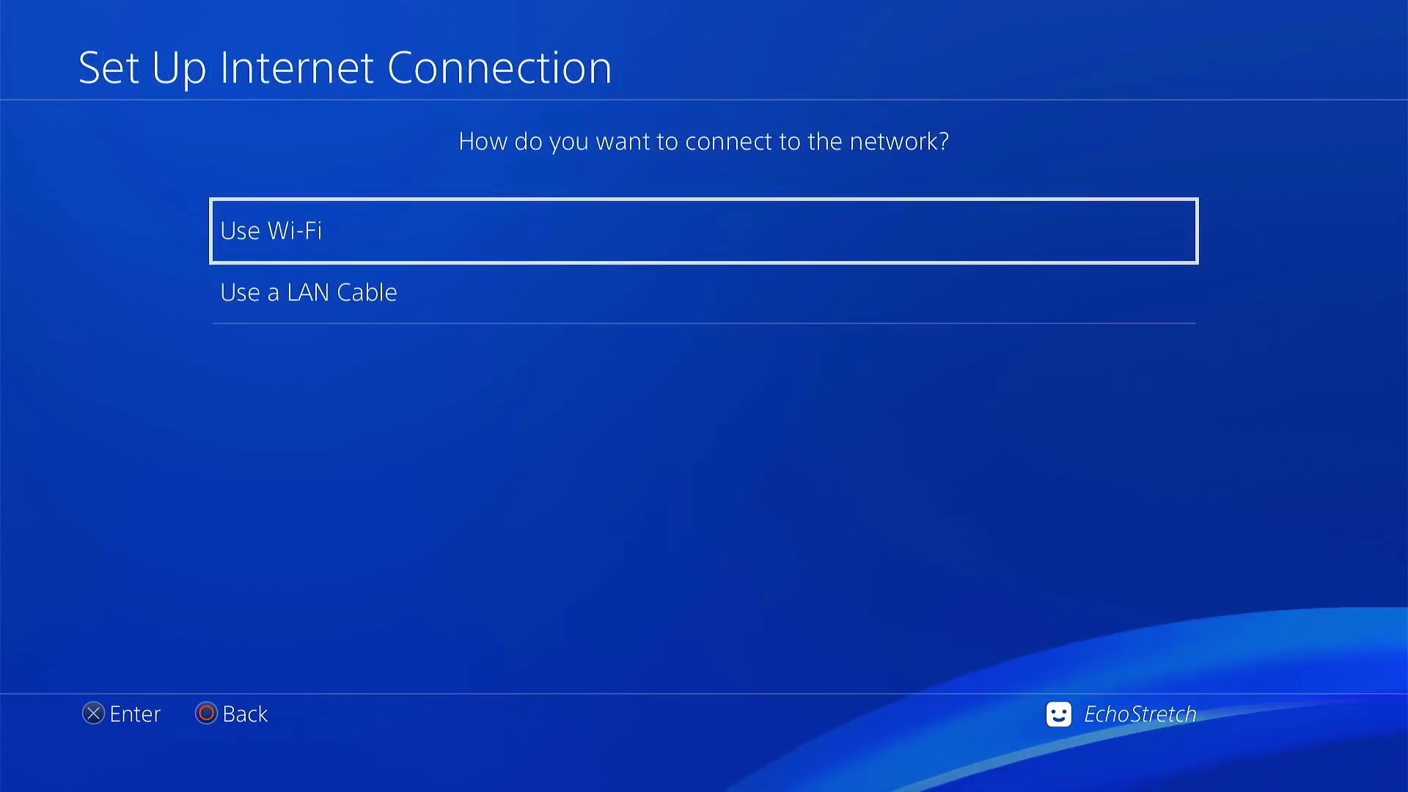
Step: Choose Use Wi-Fi with Easy setup and select the ps4macedo900 network
key("Return")
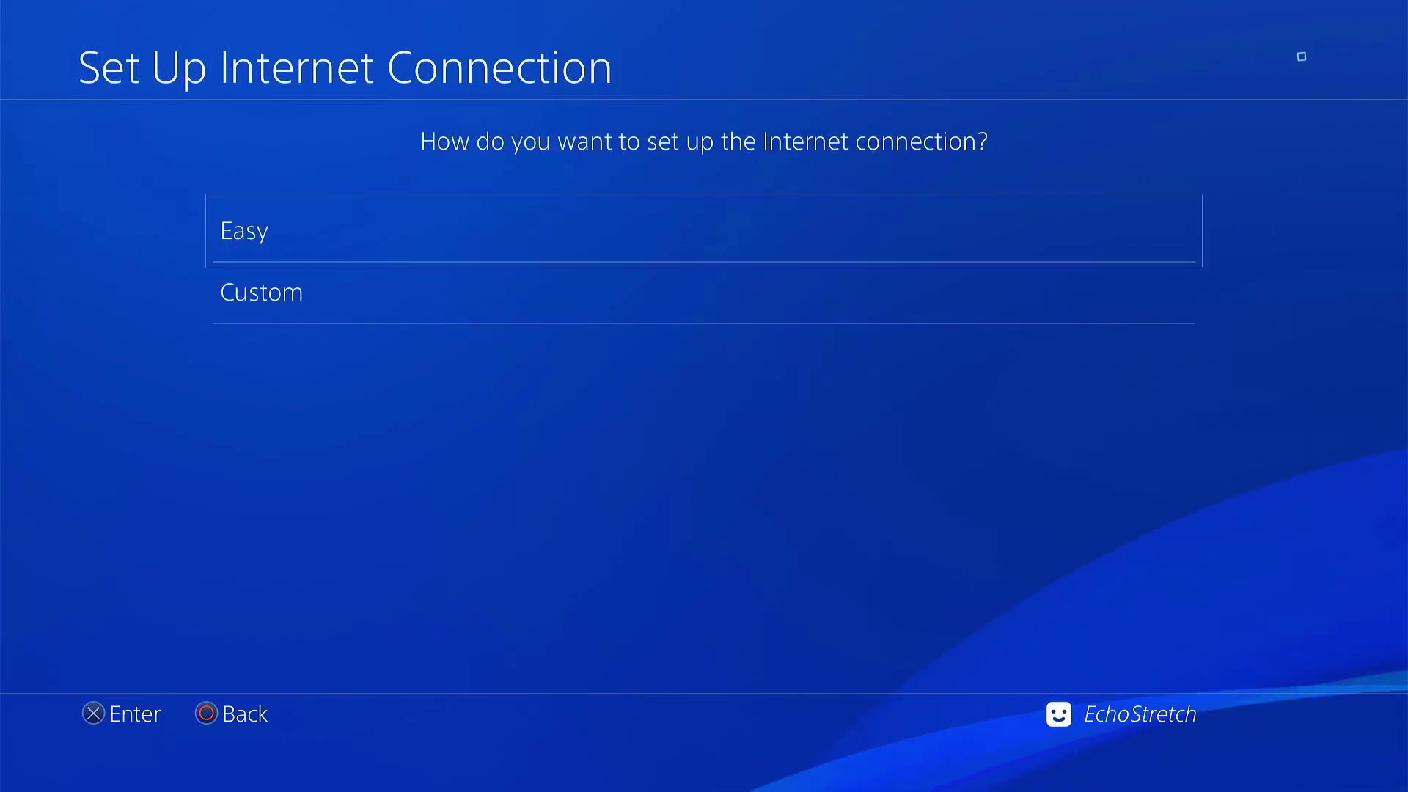
key("Return")
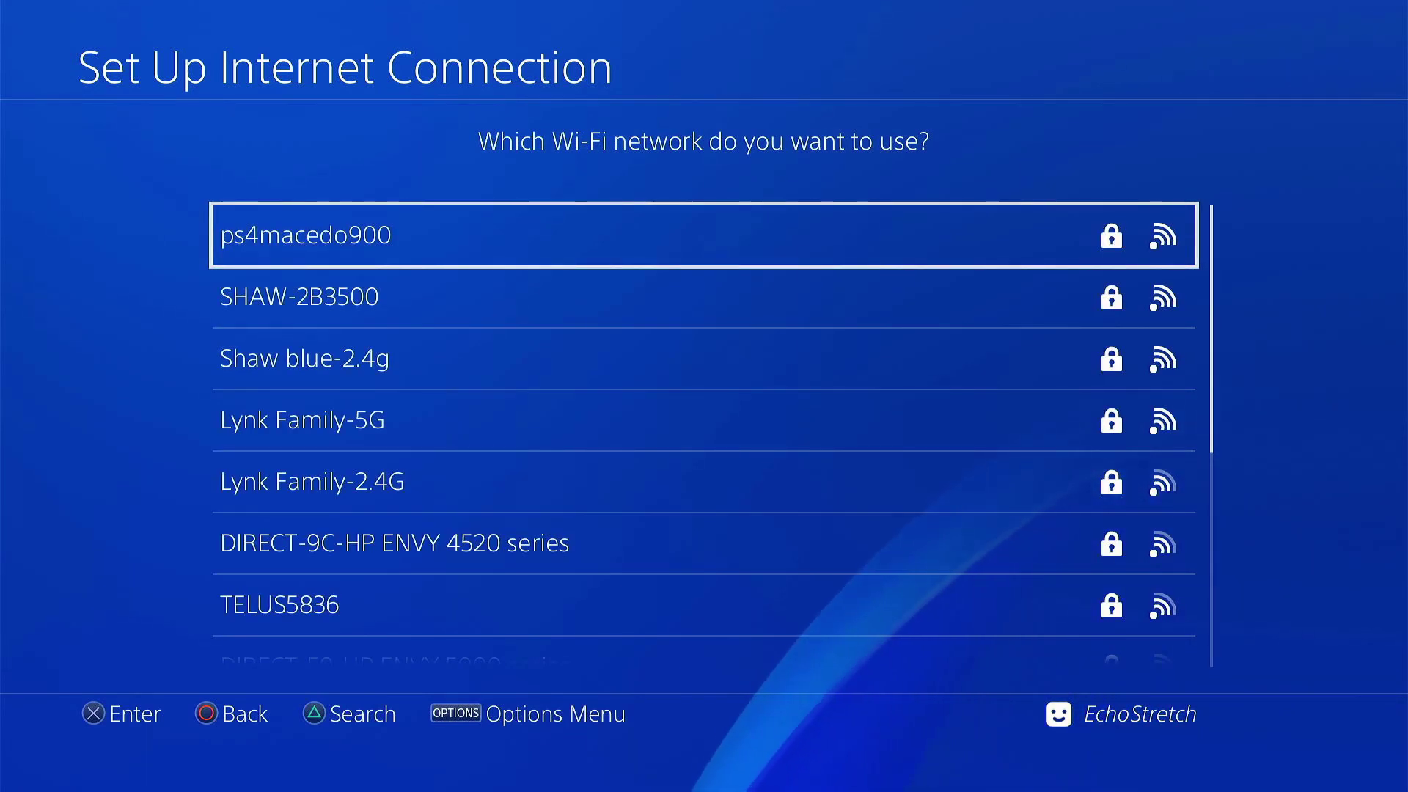
key("Return")
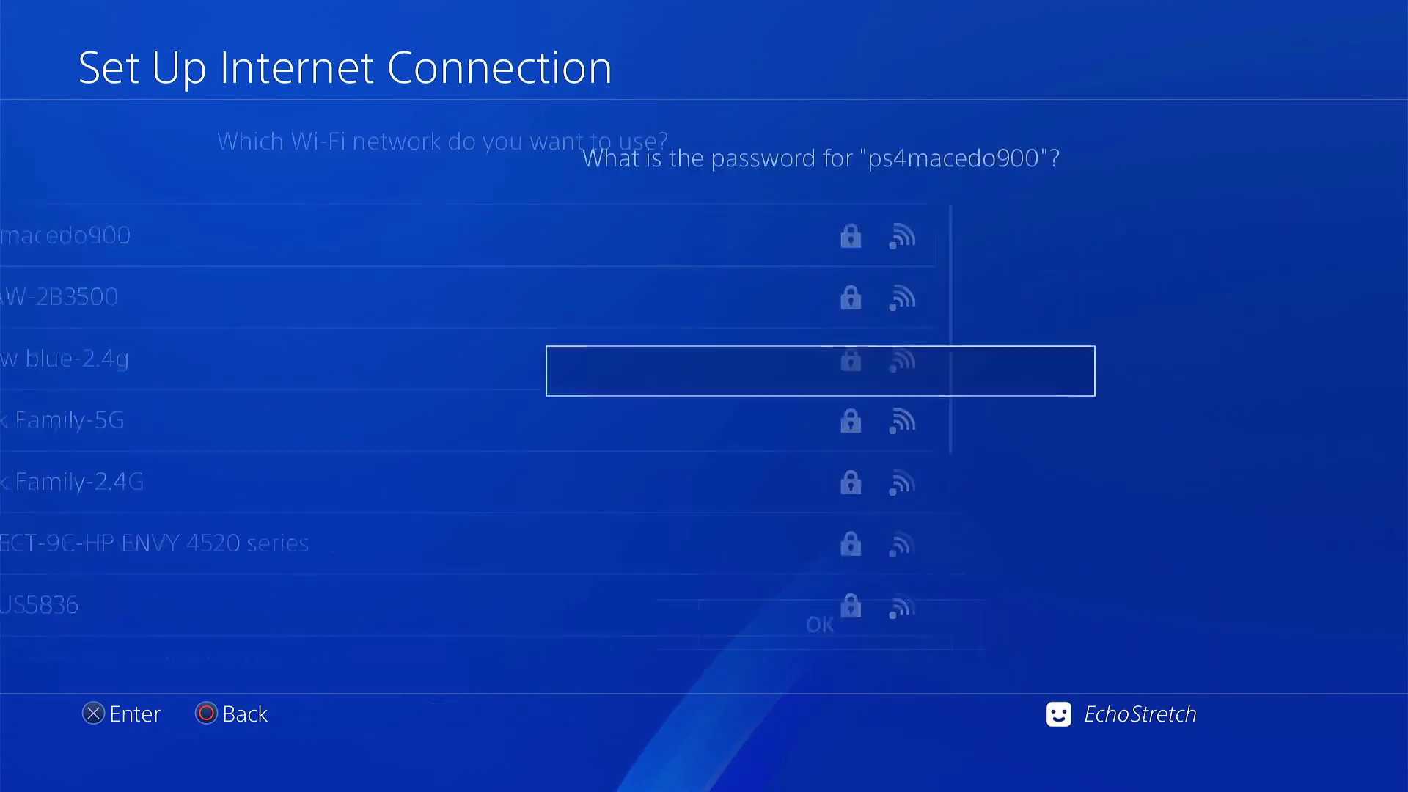
Step: Enter the Wi-Fi network password on the on-screen keyboard and confirm it
key("Right")
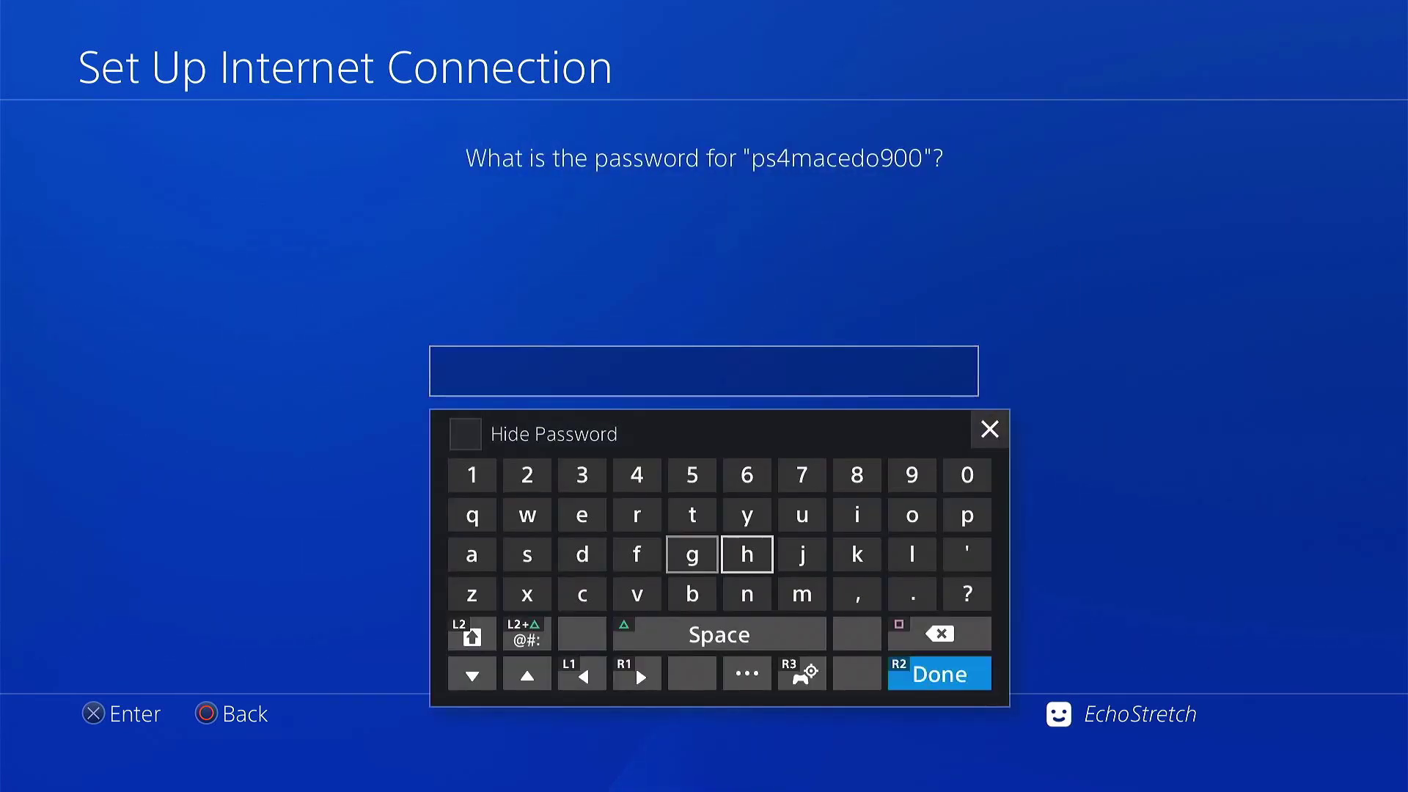
key("Right")
key("Down")
type("m")
key("Up")
key("Left")
key("Left")
key("Left")
key("Left")
key("Left")
key("Left")
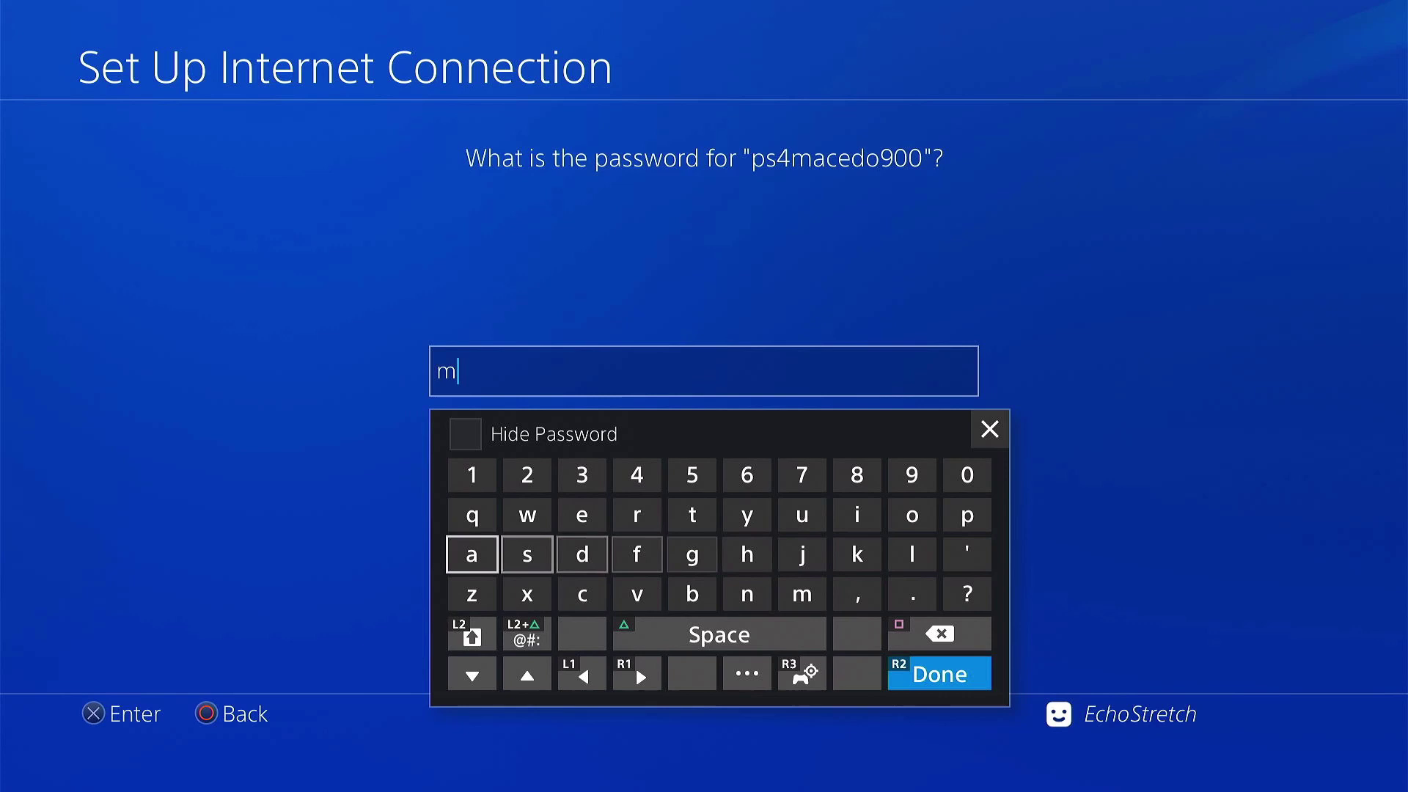
type("a")
key("Down")
key("Right")
key("Right")
type("c")
key("Up")
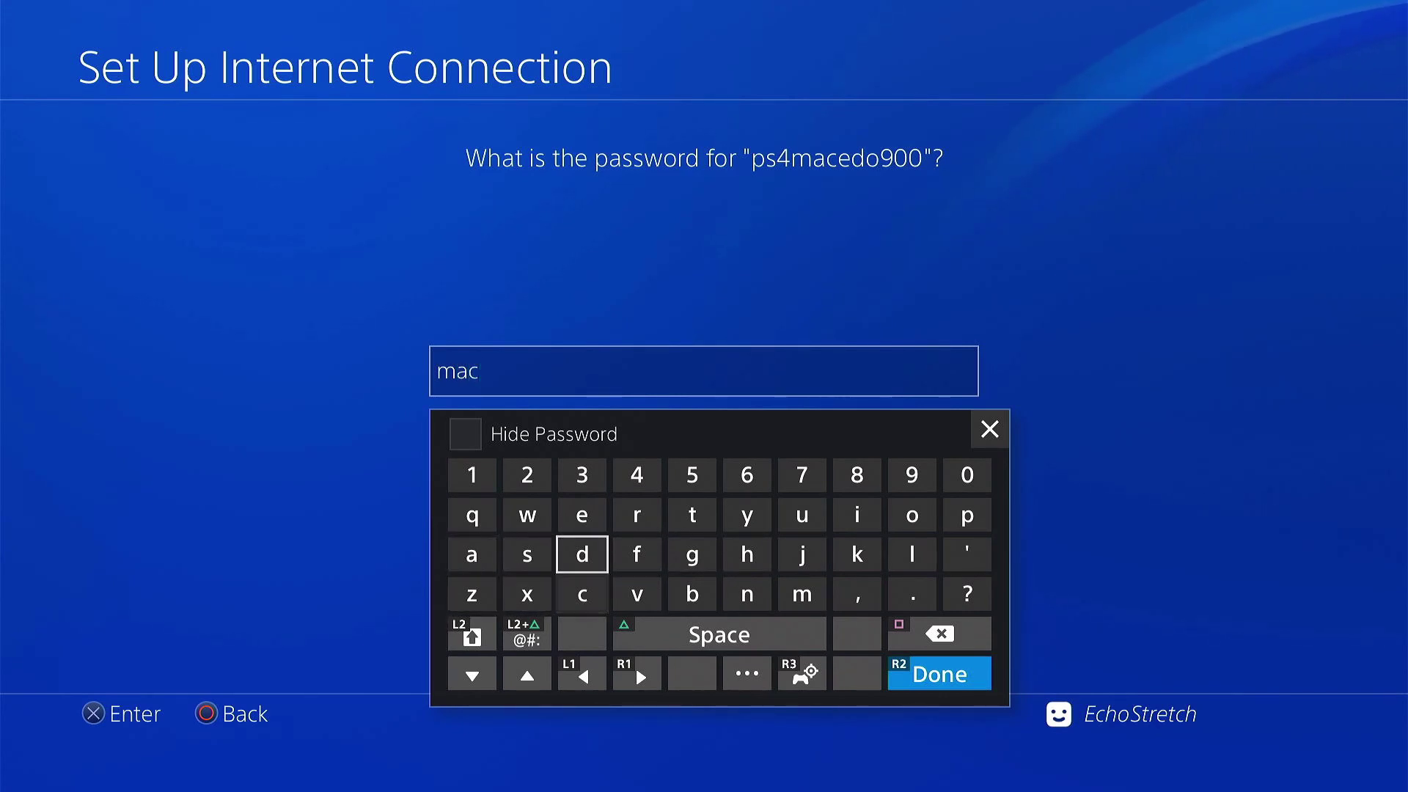
key("Up")
type("e")
key("Down")
type("d")
key("Up")
key("Right")
key("Right")
key("Right")
key("Right")
key("Right")
key("Right")
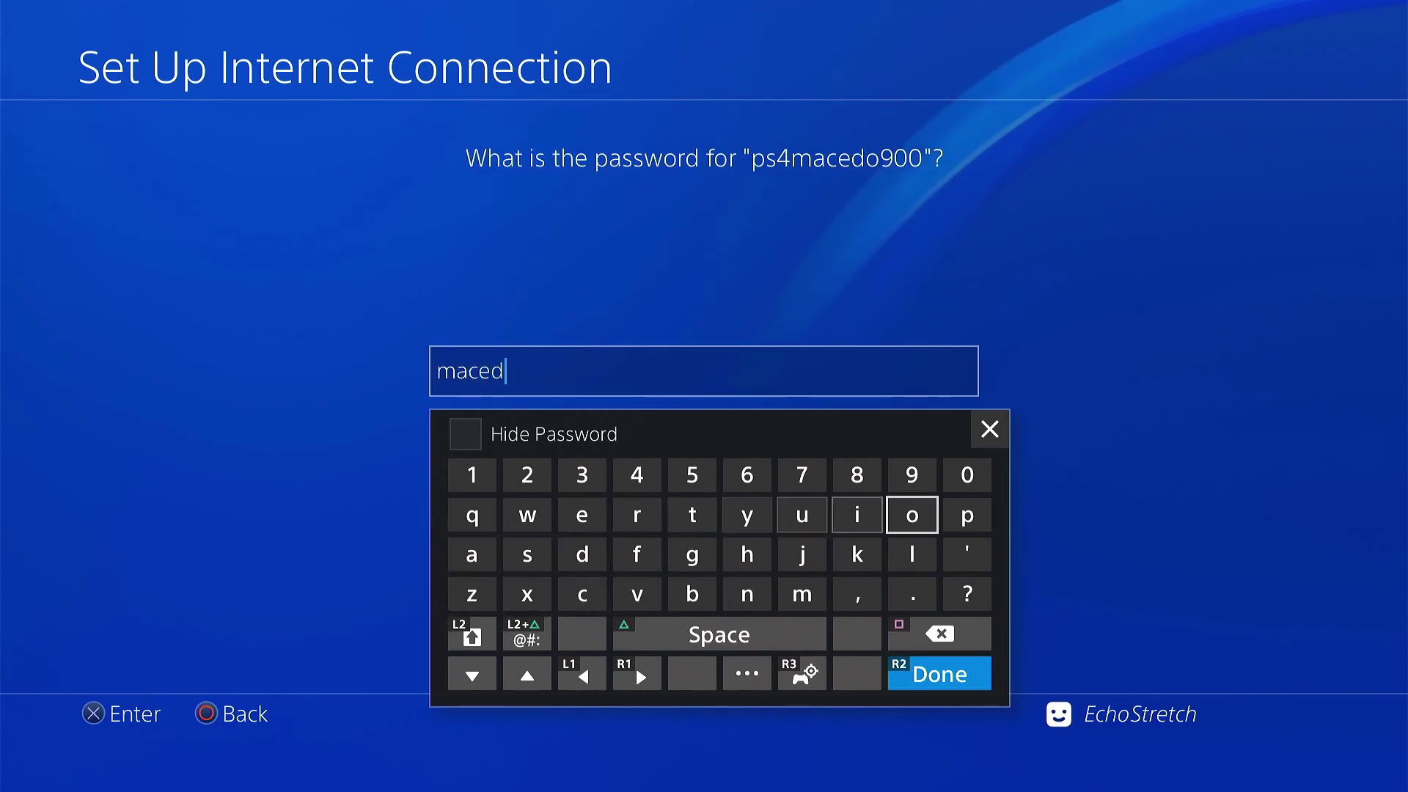
type("o")
key("Up")
type("9")
key("Right")
type("00")
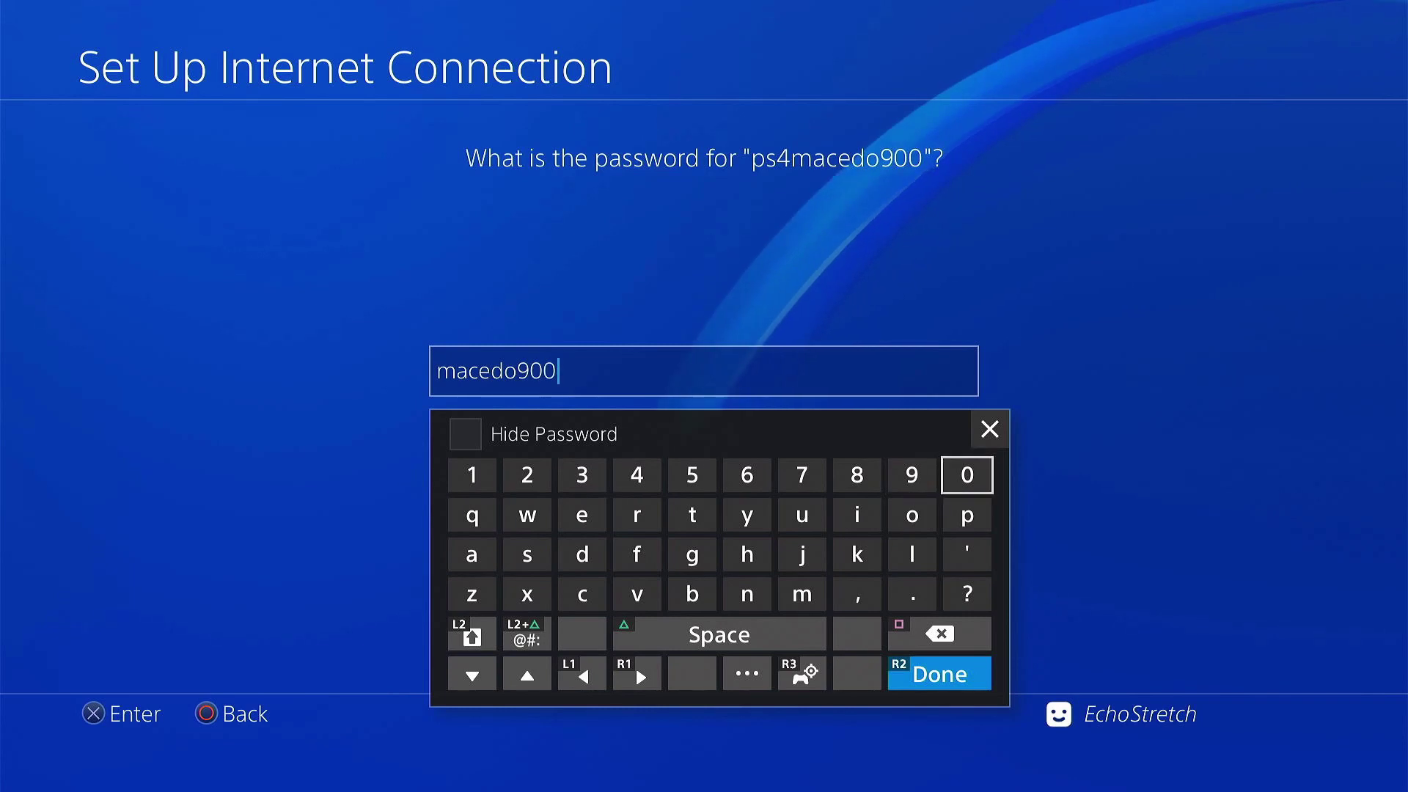
key("Return")
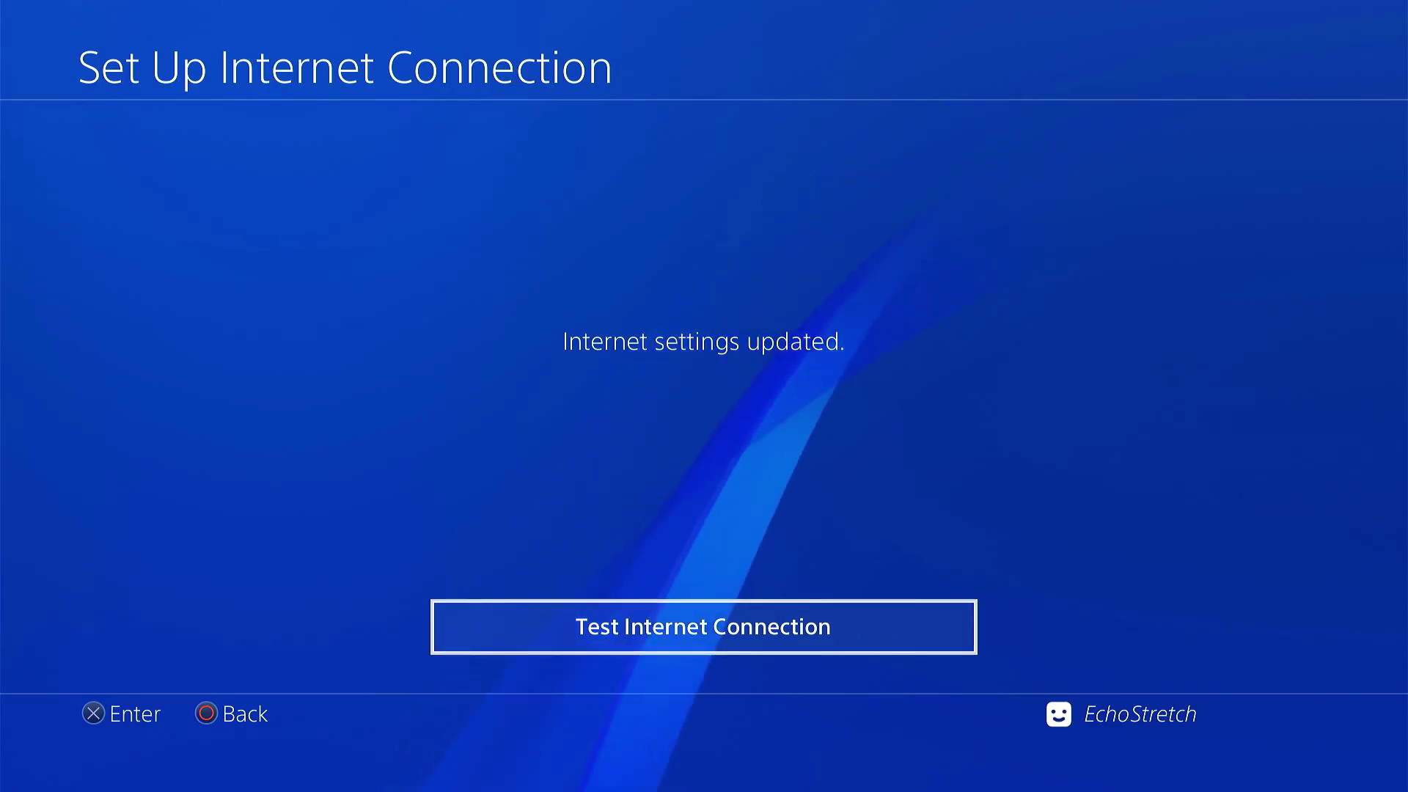
Step: Return to Settings and open User's Guide to load the PS4MACEDO 9.00 exploit page
key("Escape")
key("Escape")
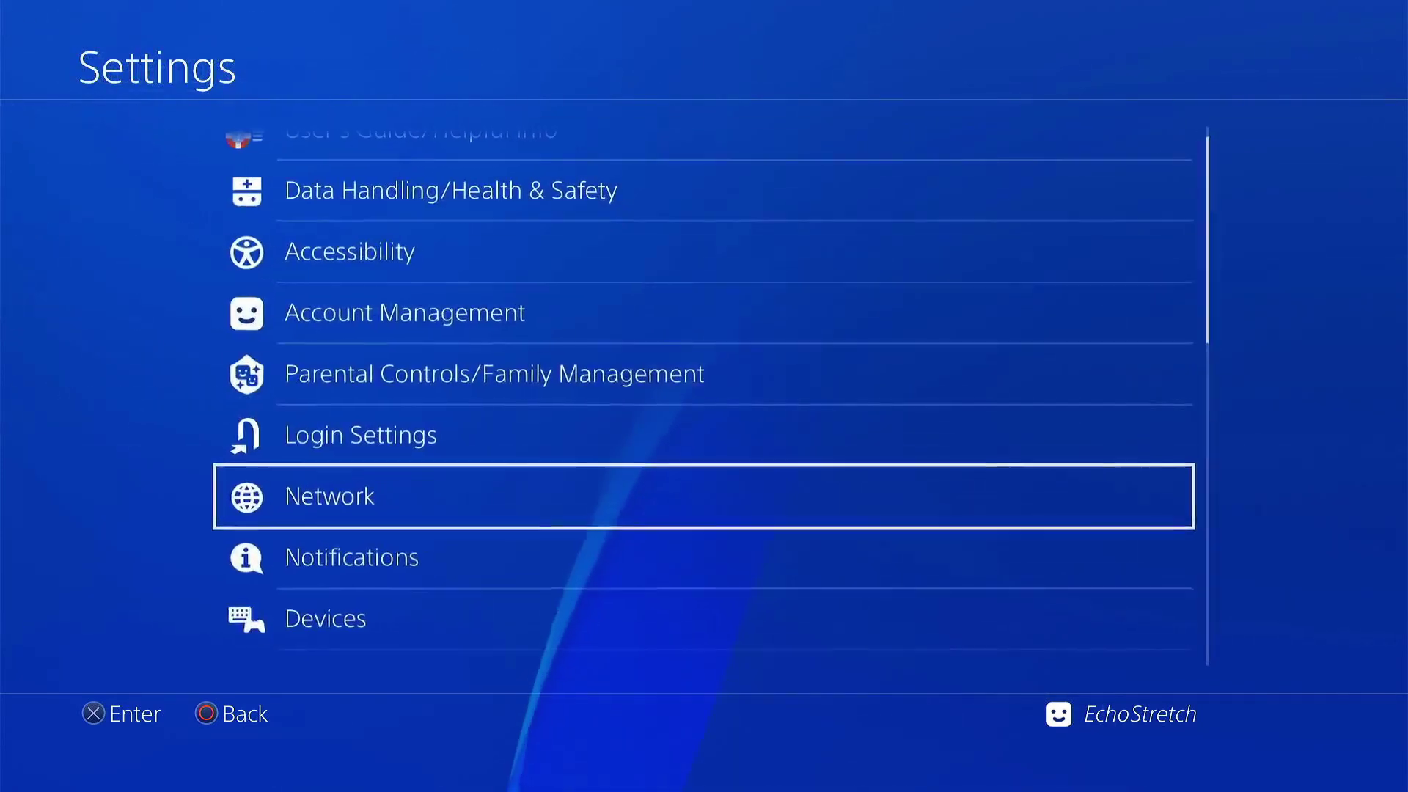
key("Up")
key("Up")
key("Up")
key("Up")
key("Up")
key("Up")
key("Return")
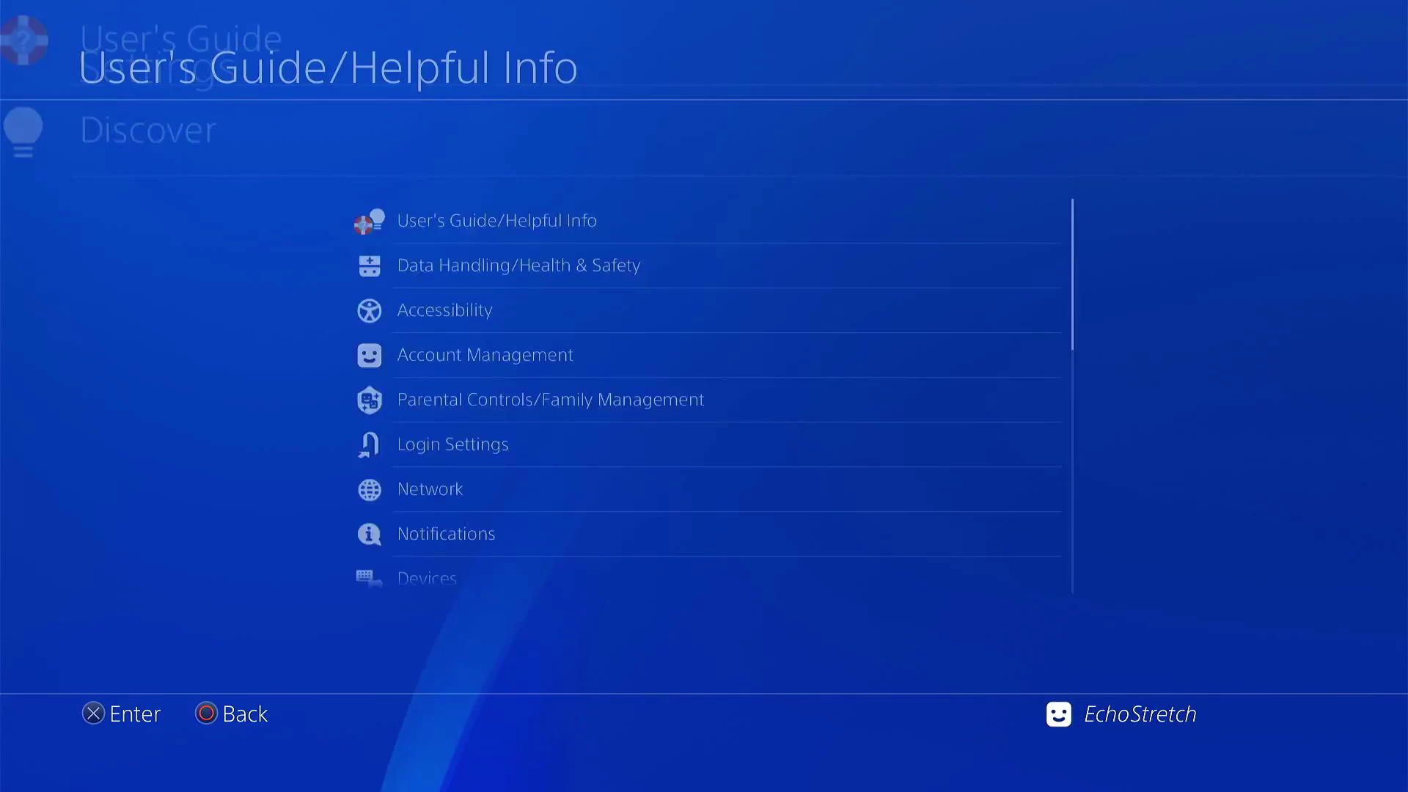
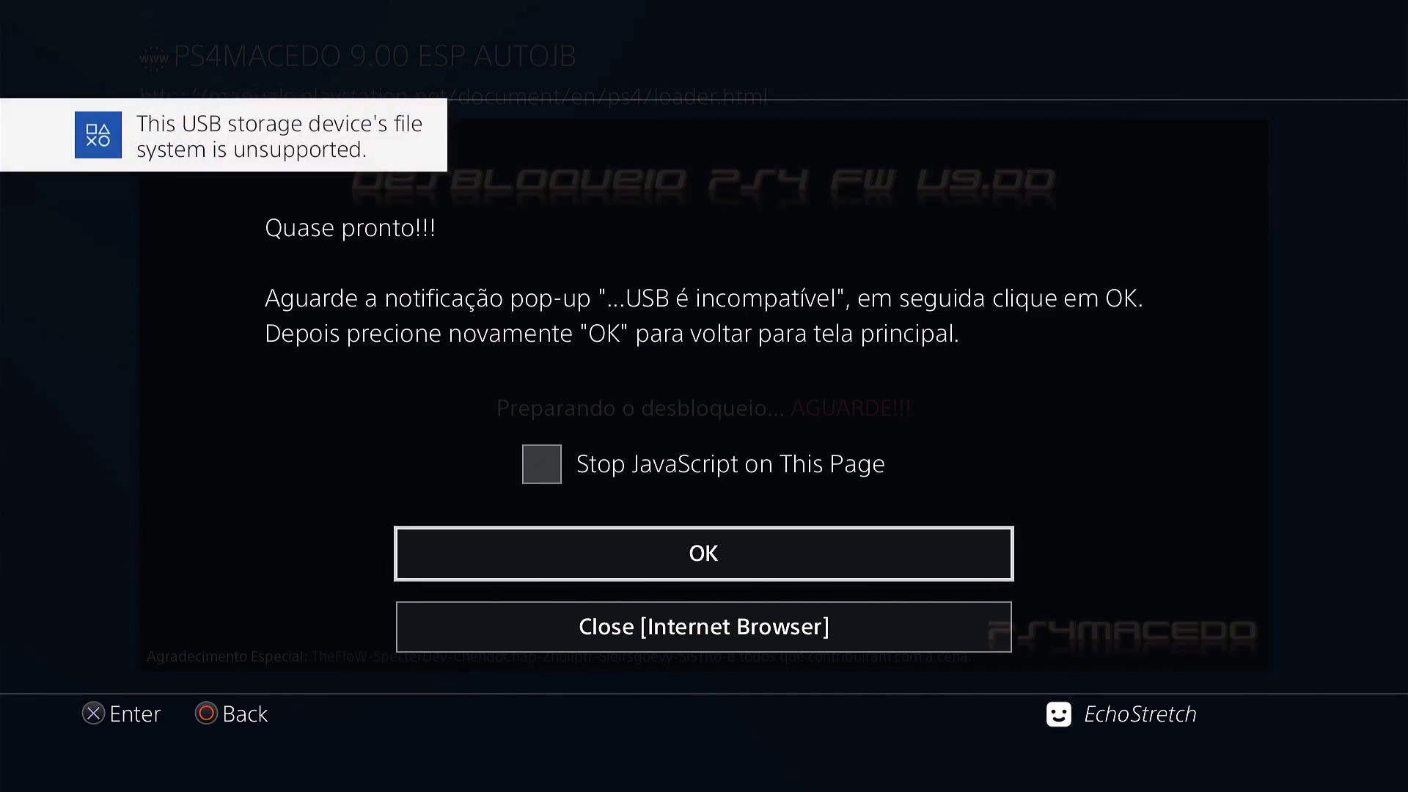
Step: Confirm the 'Quase pronto' notice with OK so the jailbreak completes and GoldHen v2.0b2 loads
key("Return")
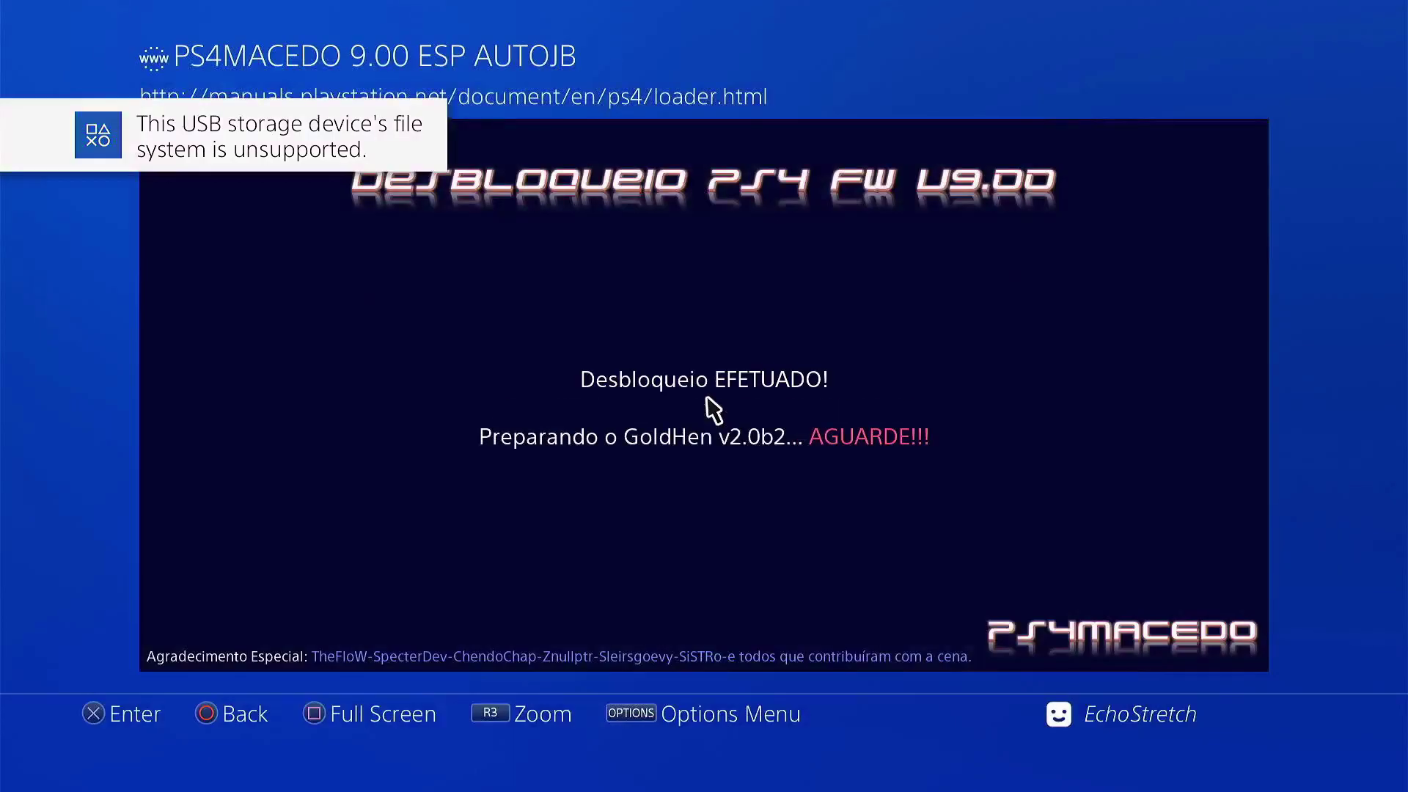
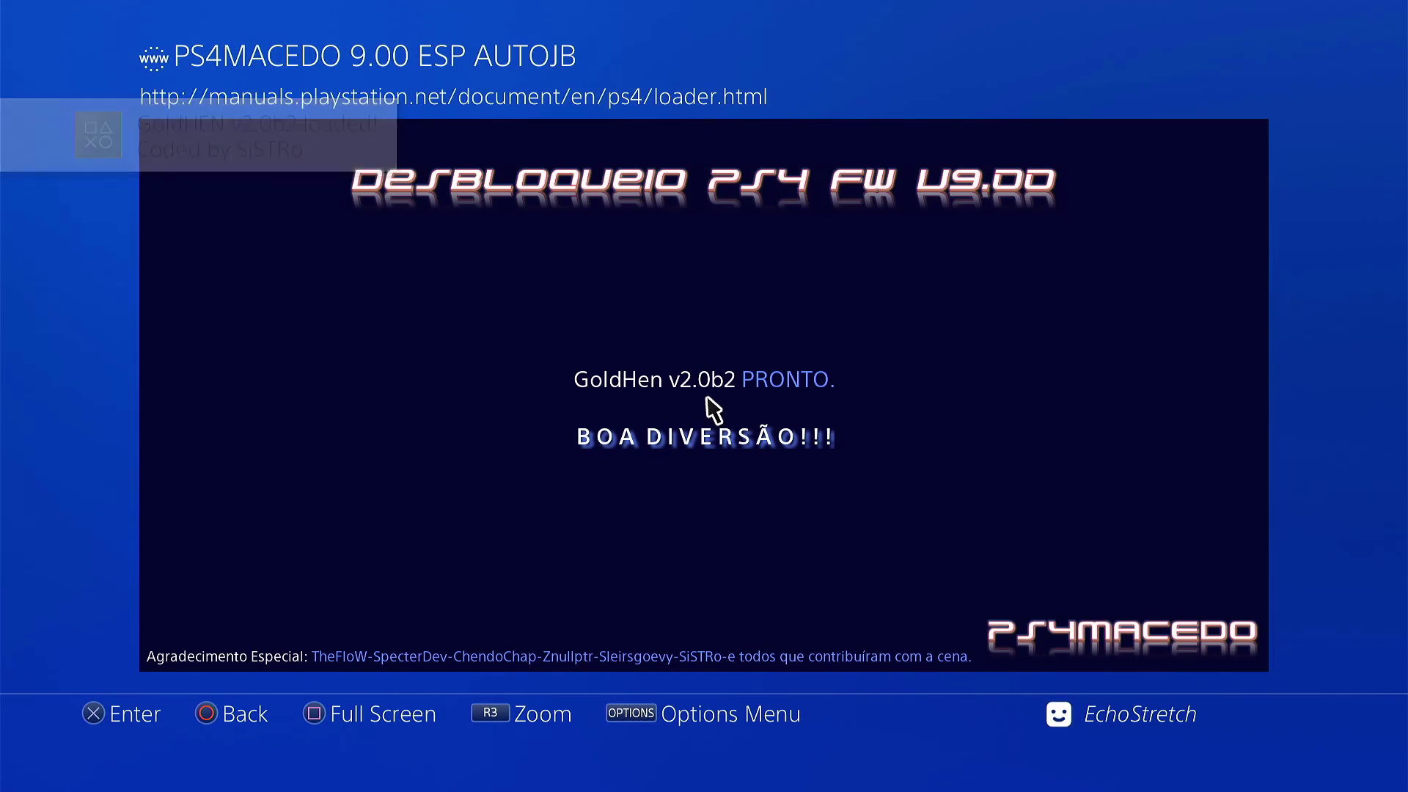
Step: Return home from the browser, enter system Settings and highlight the ★GoldHEN★ entry
key("super")
key("Up")
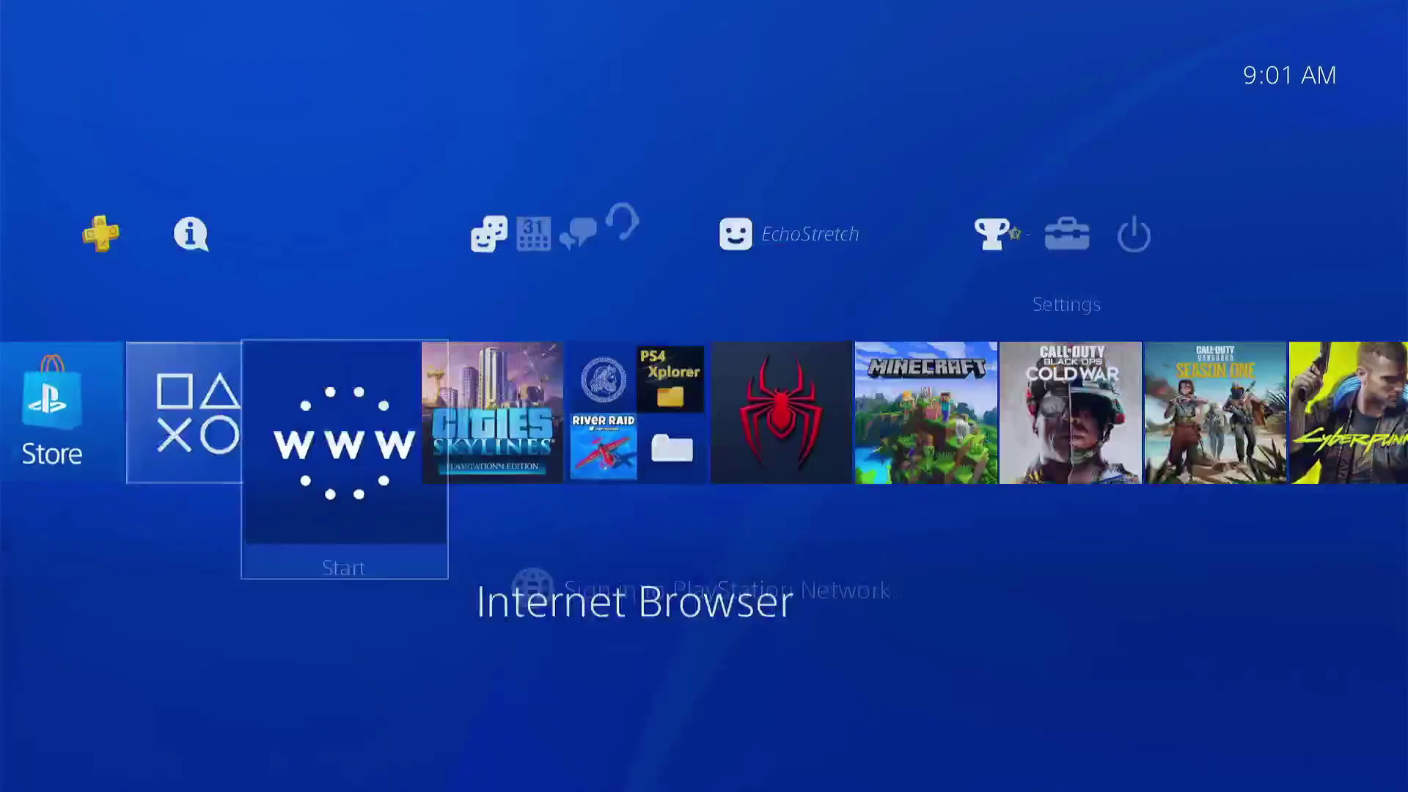
key("Return")
key("Up")
key("Up")
key("Up")
key("Up")
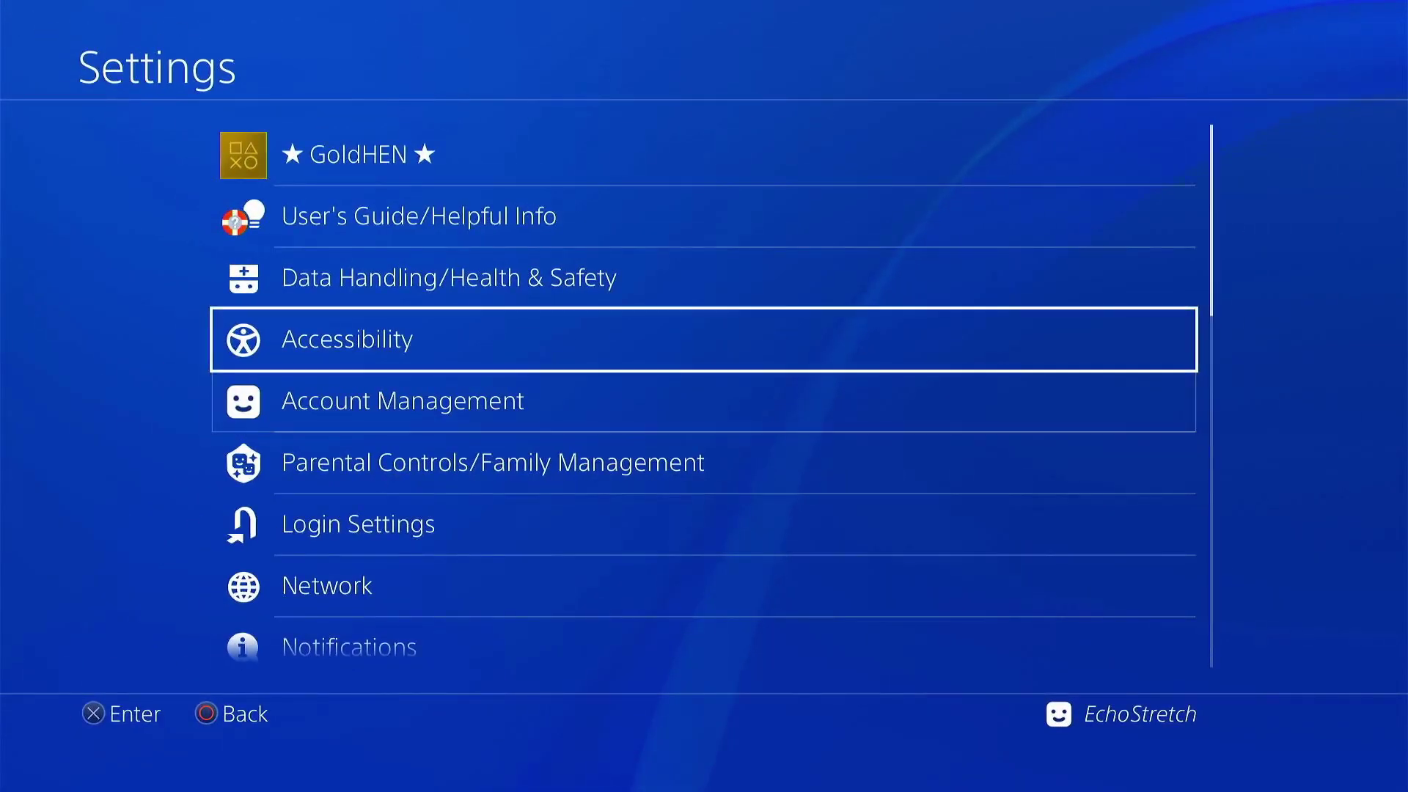
Step: Enable the BinLoader Server and FTP Server options in the GoldHEN menu
key("Return")
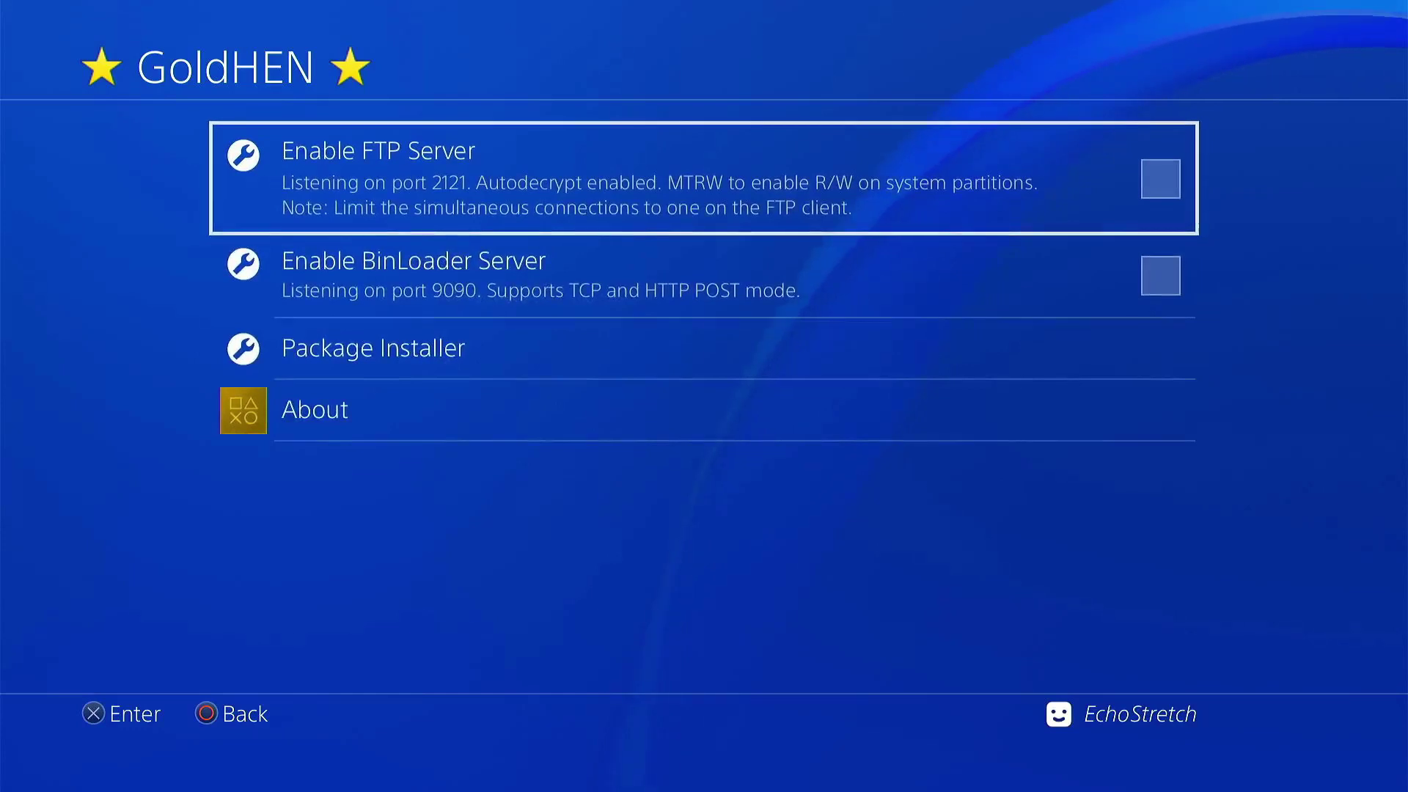
key("Down")
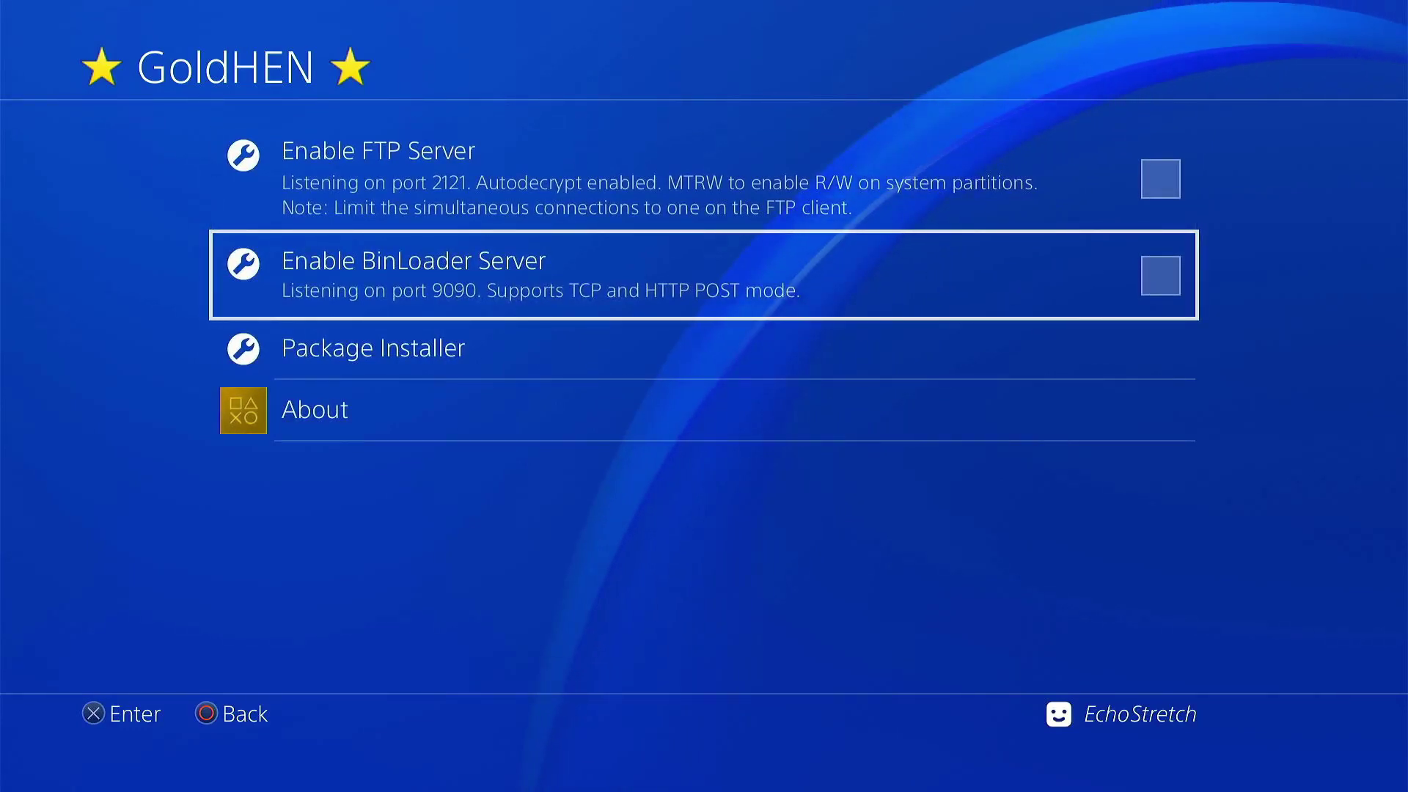
key("Return")
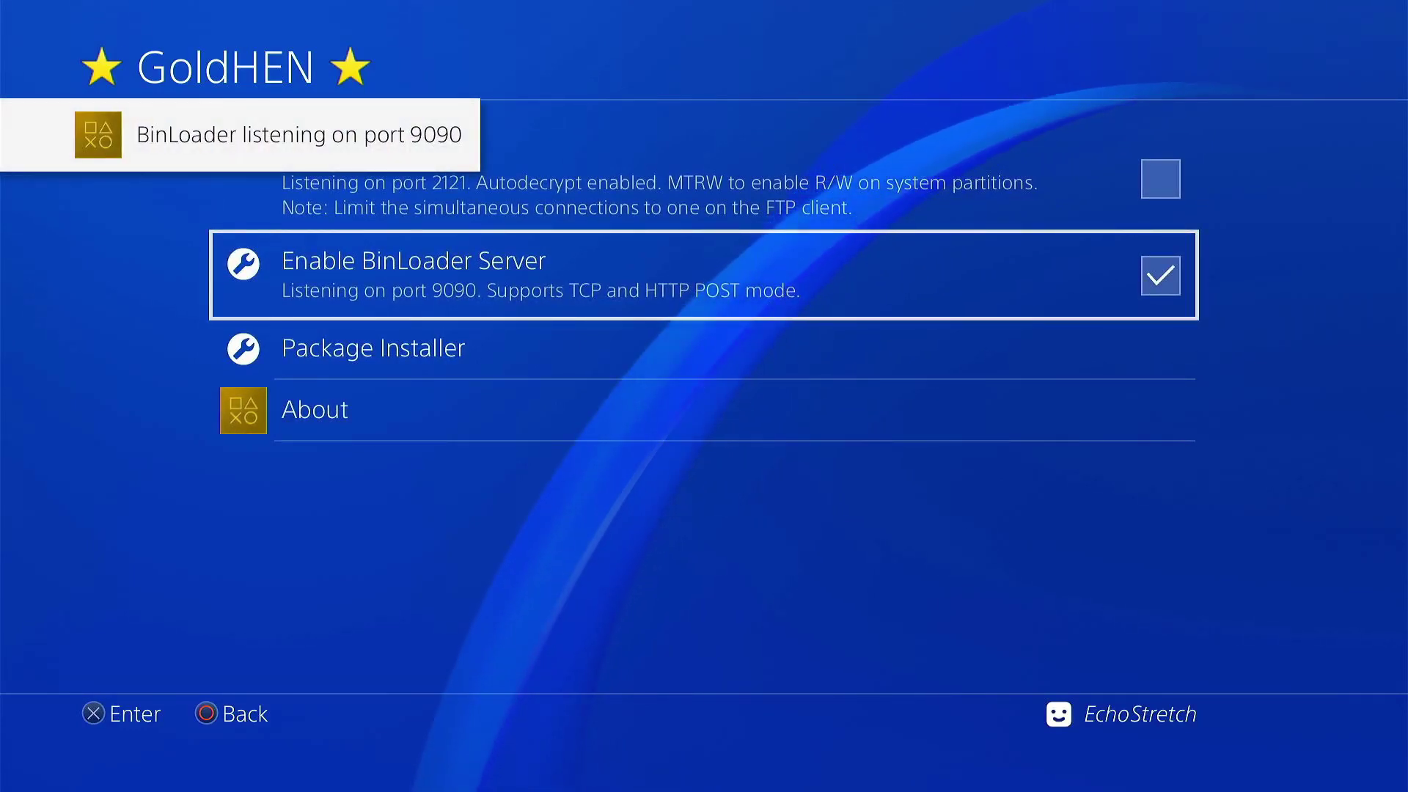
key("Up")
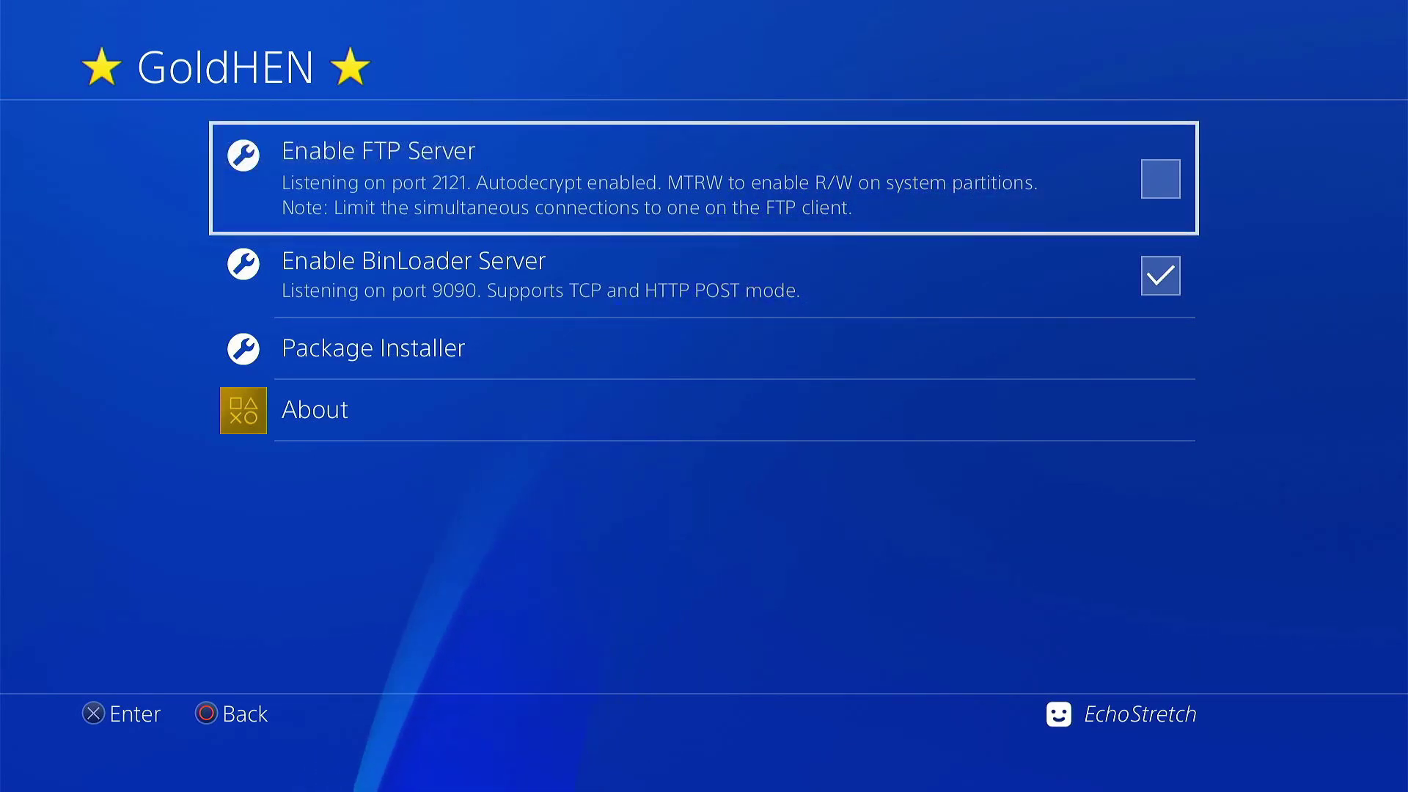
key("Return")
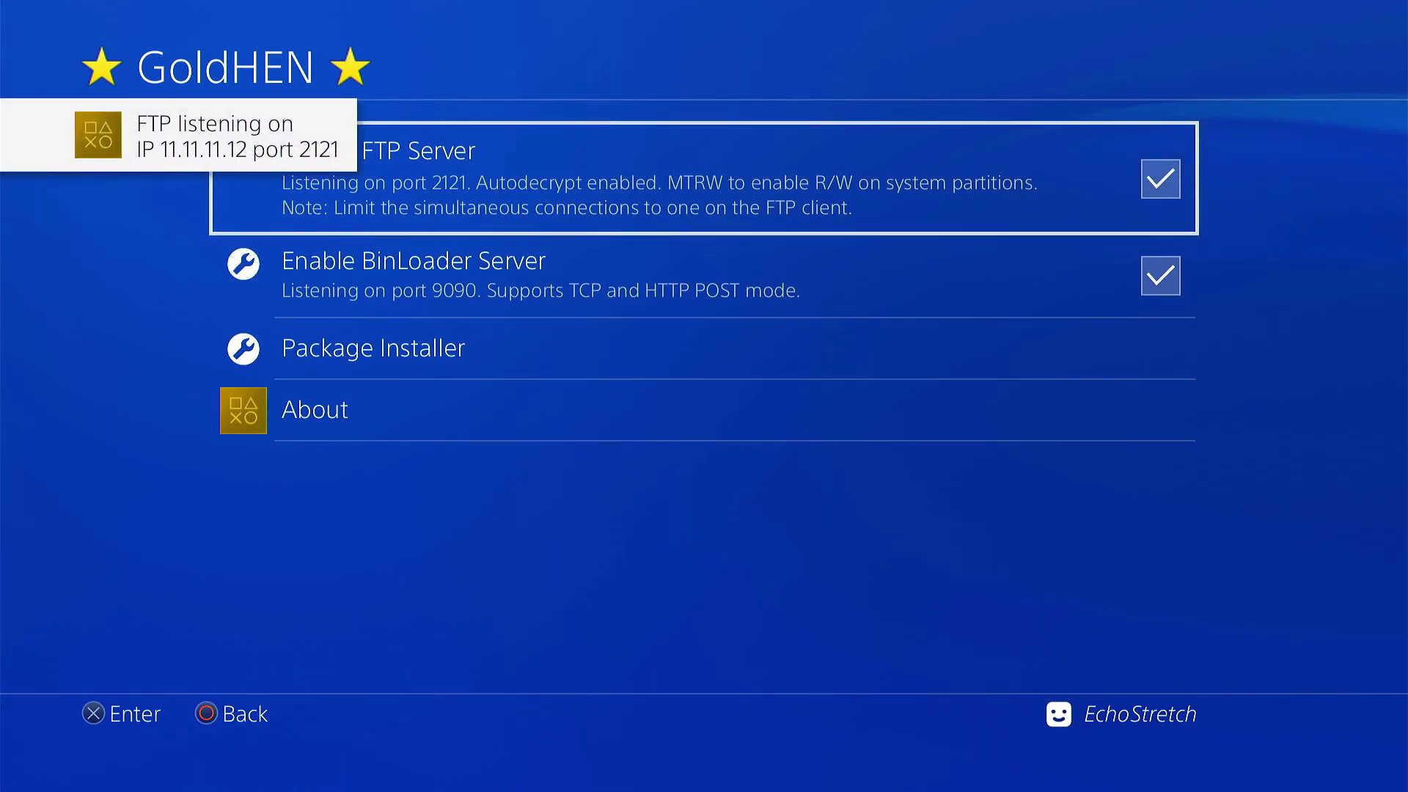
key("Escape")
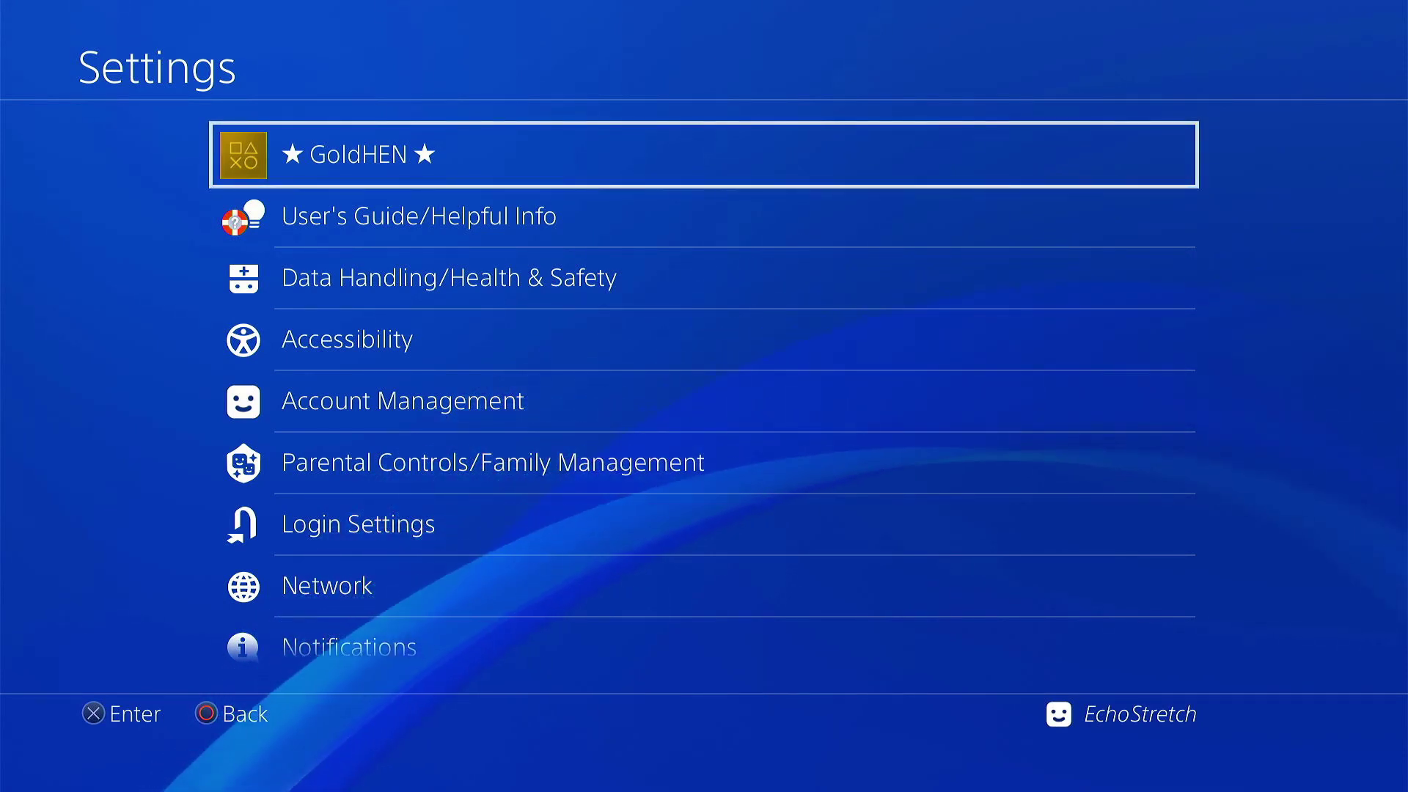
Step: Open ★Debug Settings and look through its options
key("Down")
key("Down")
key("Down")
key("Down")
key("Down")
key("Down")
key("Down")
key("Down")
key("Down")
key("Down")
key("Down")
key("Down")
key("Down")
key("Down")
key("Down")
key("Down")
key("Down")
key("Down")
key("Down")
key("Down")
key("Down")
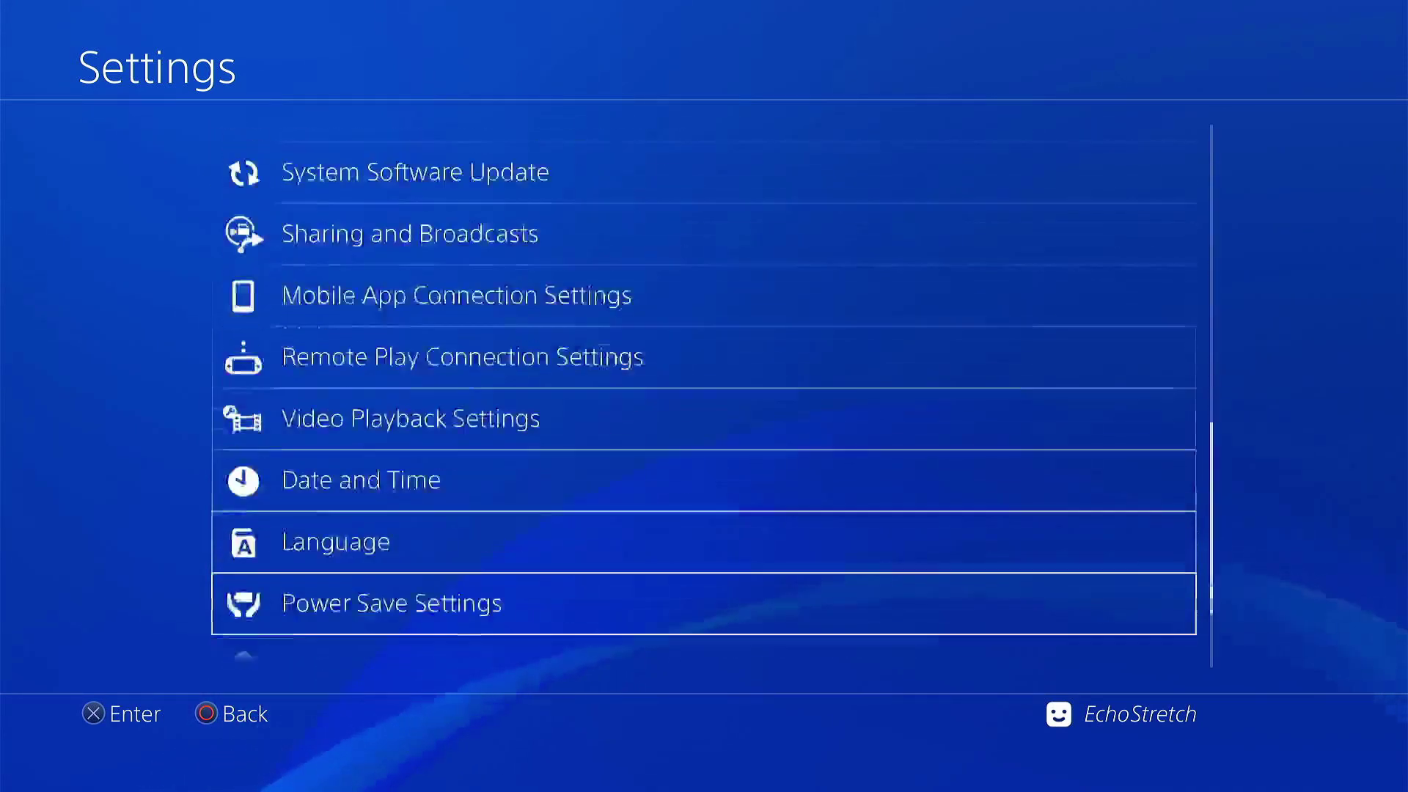
key("Return")
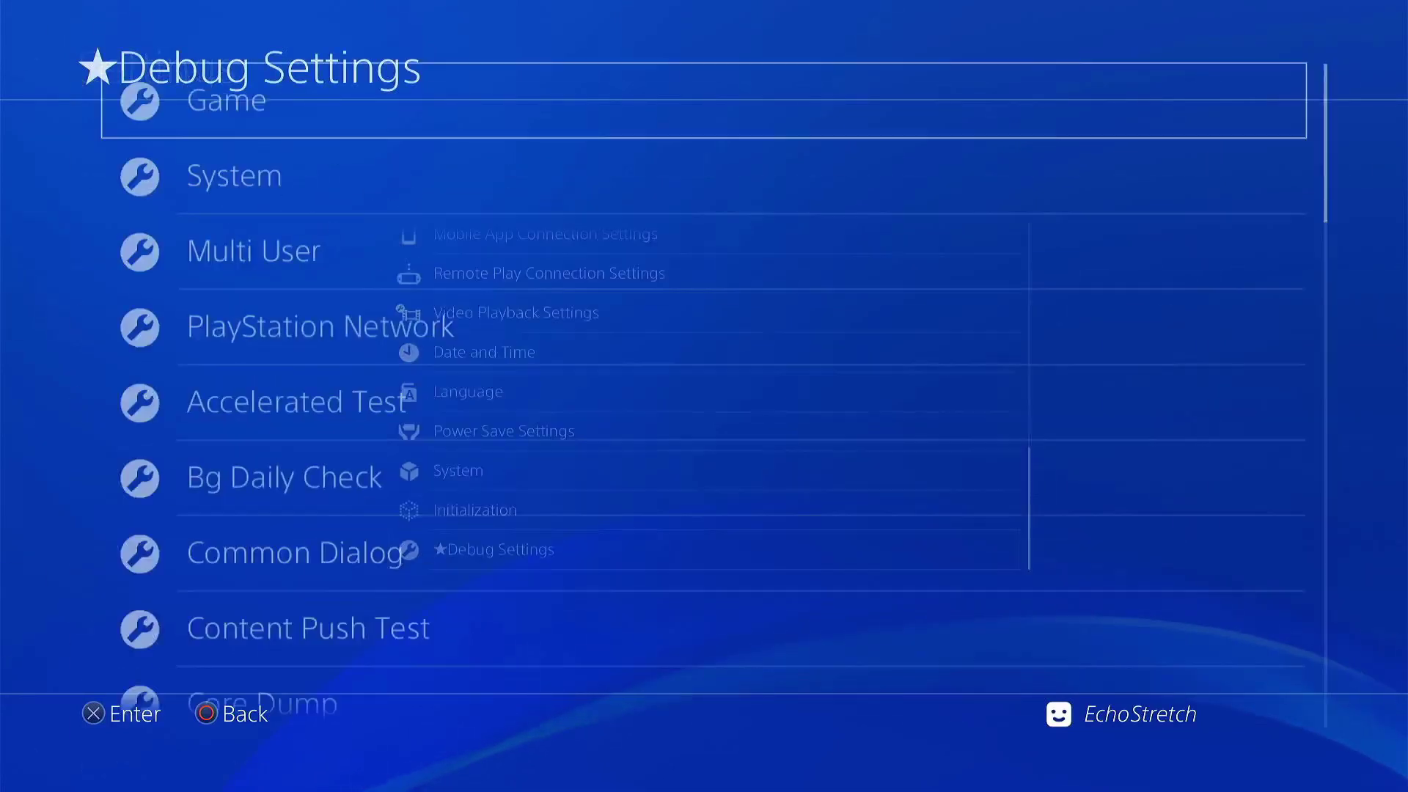
key("Down")
key("Down")
key("Down")
key("Down")
key("Down")
key("Down")
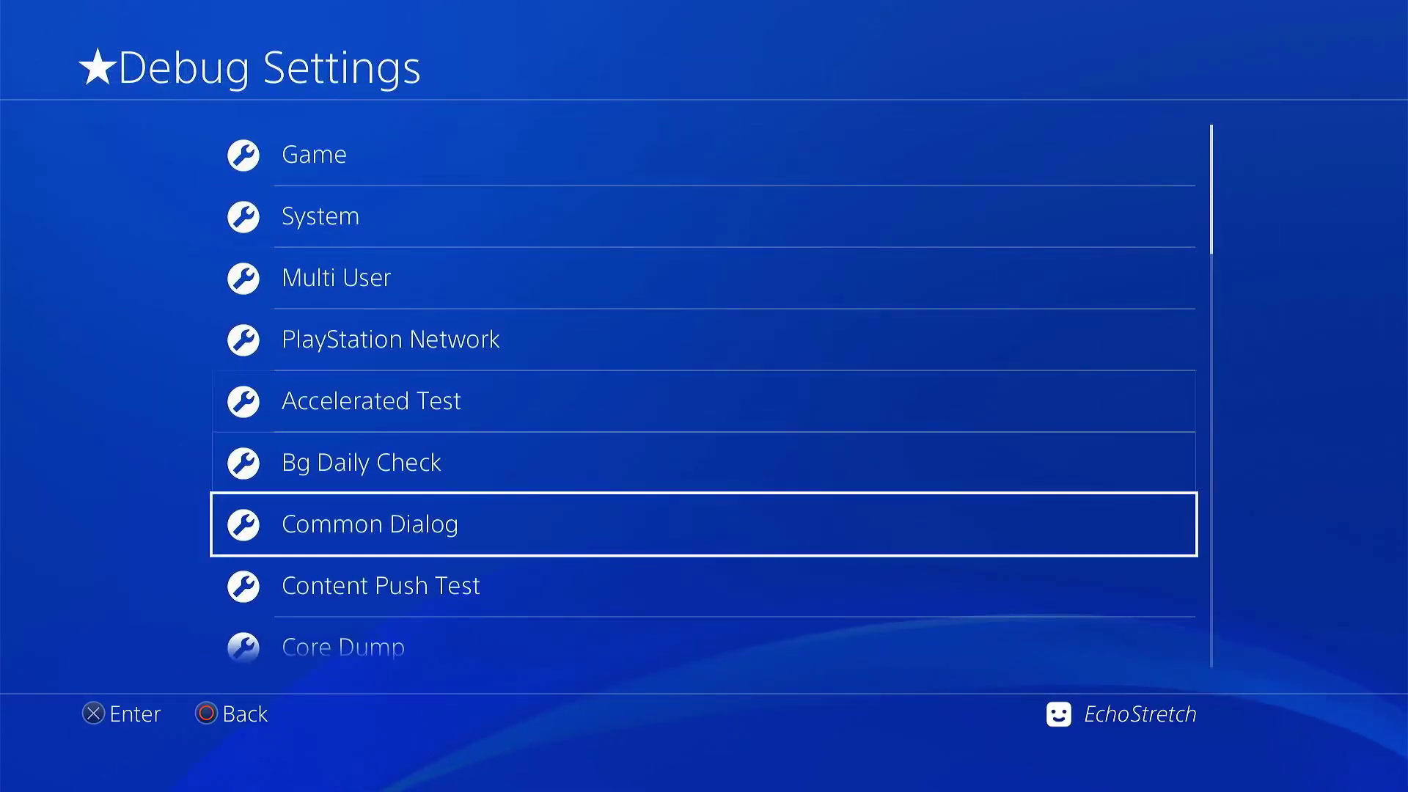
key("Up")
key("Up")
key("Up")
key("Up")
key("Up")
key("Up")
Step: Exit Debug Settings to the home screen and launch Cities: Skylines
key("Escape")
key("Escape")
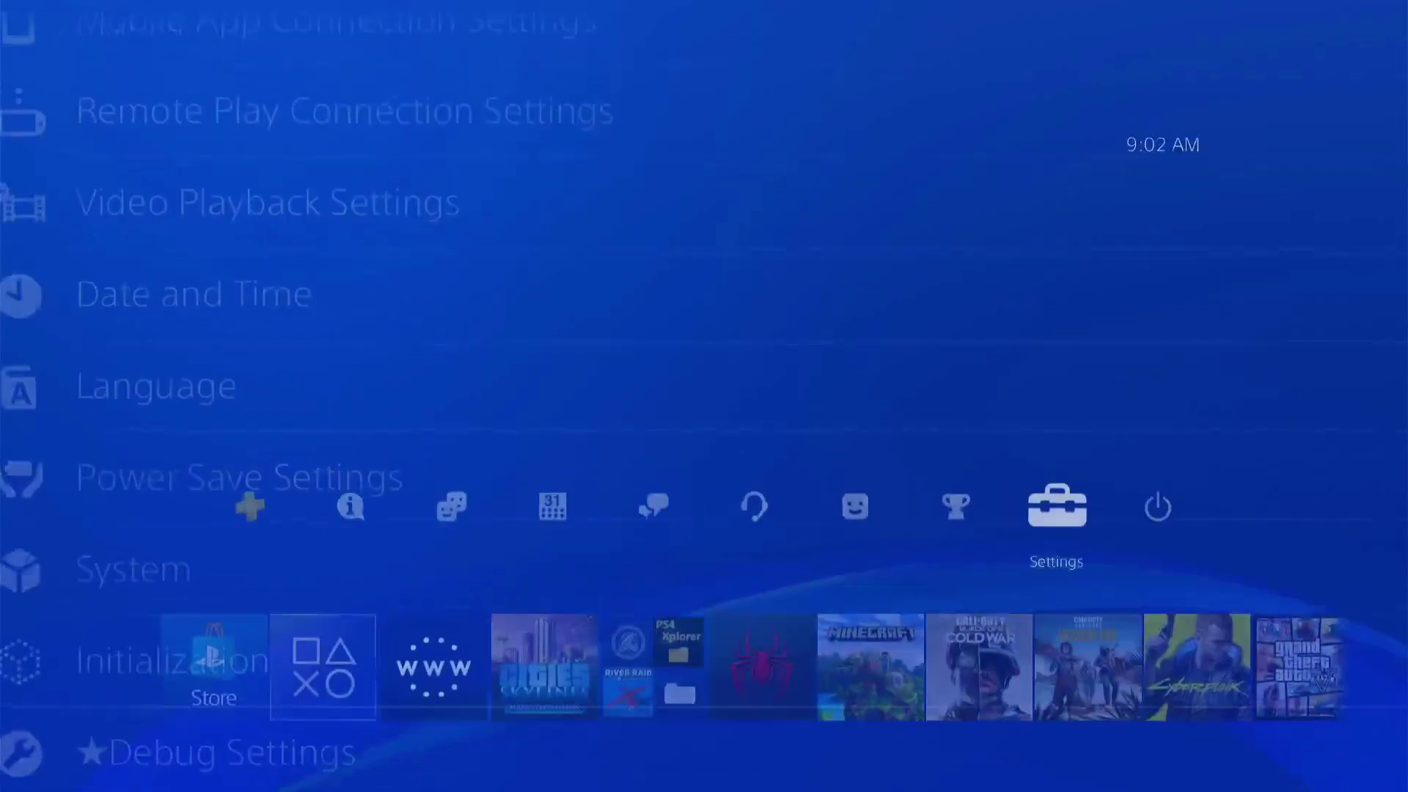
key("Down")
key("Right")
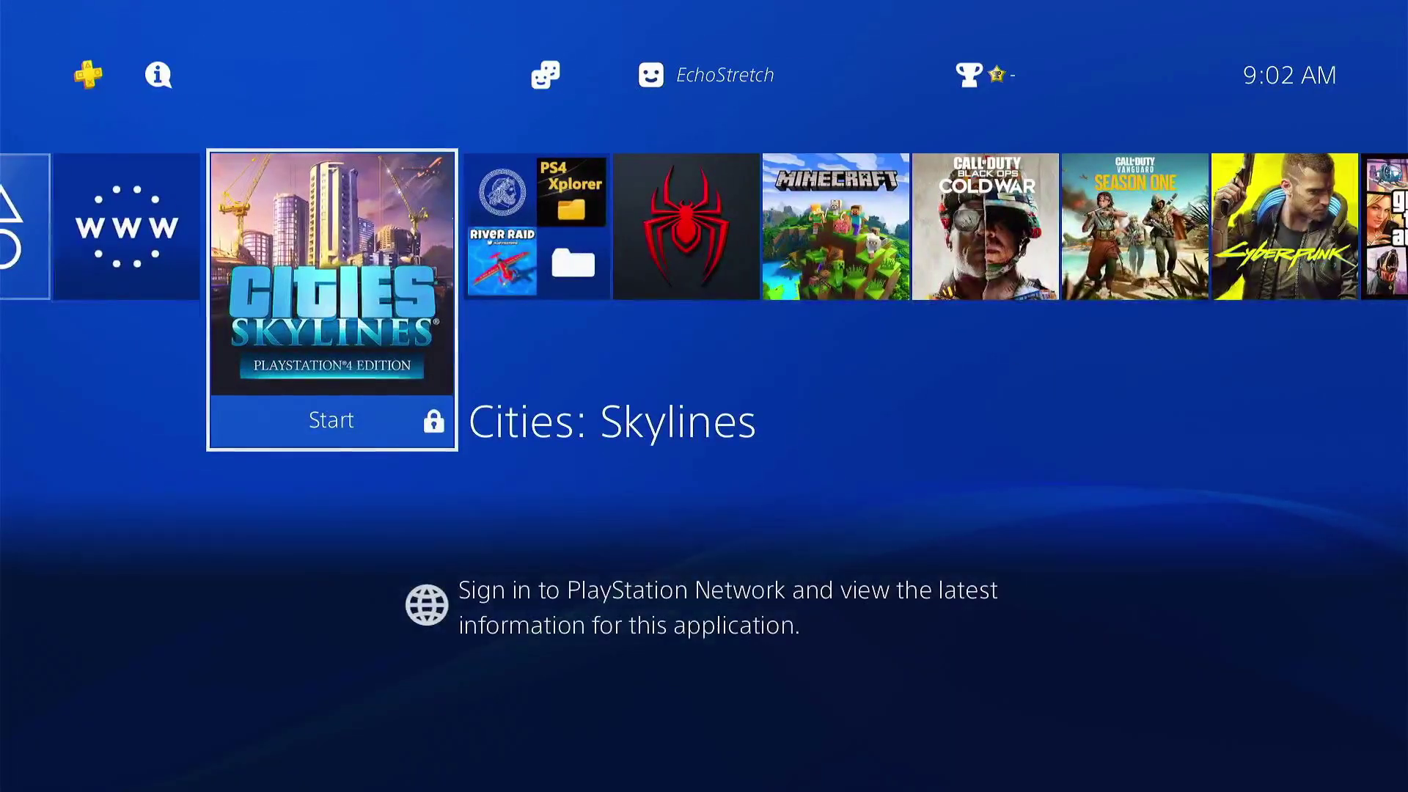
key("Return")
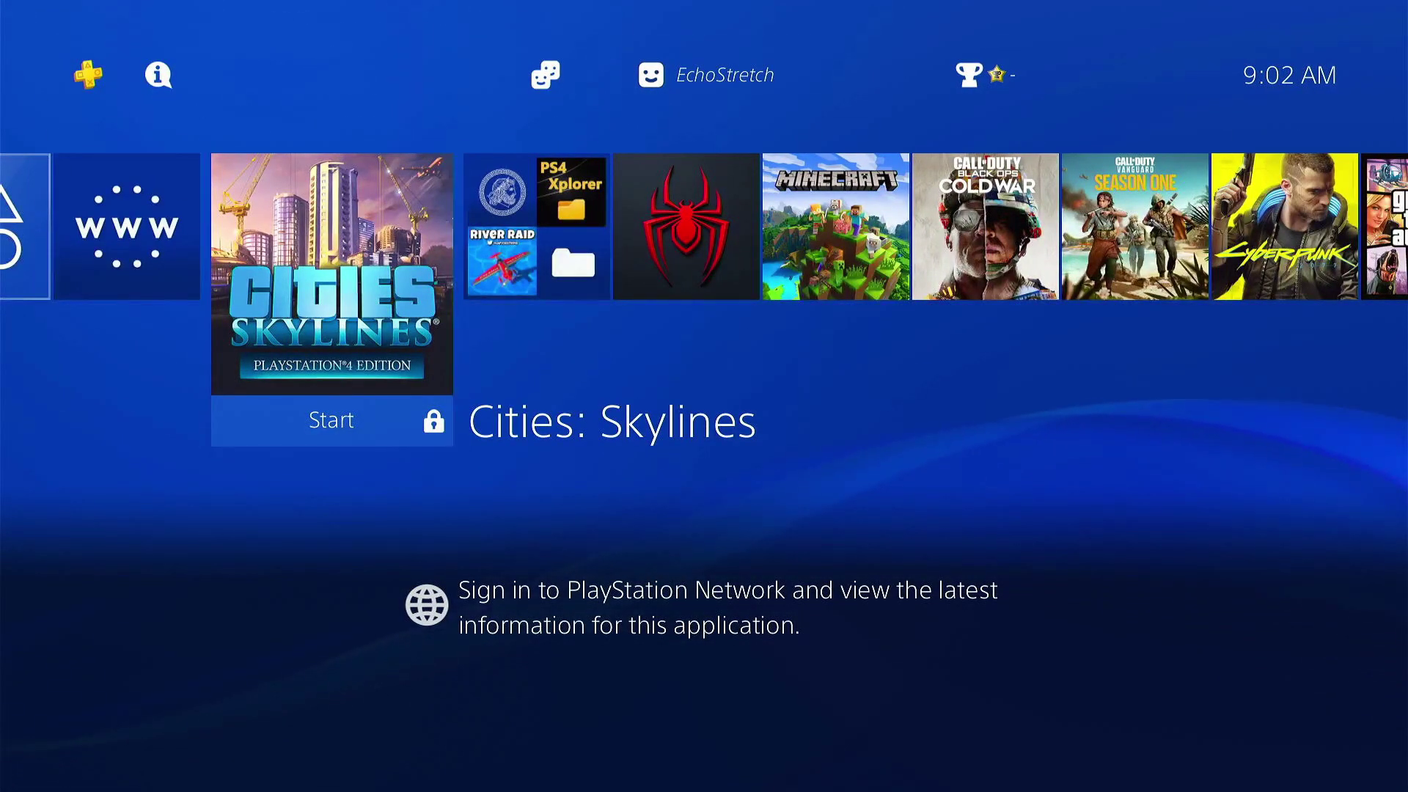